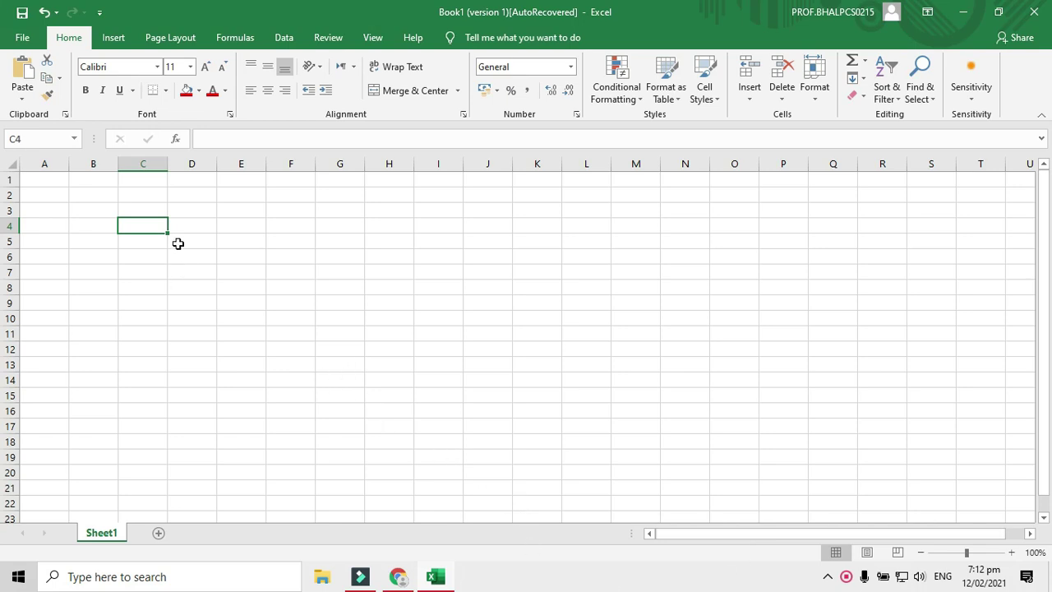
# Select the whole of column C and then the whole of row 4 to examine a column and a row
pyautogui.click(156, 161)
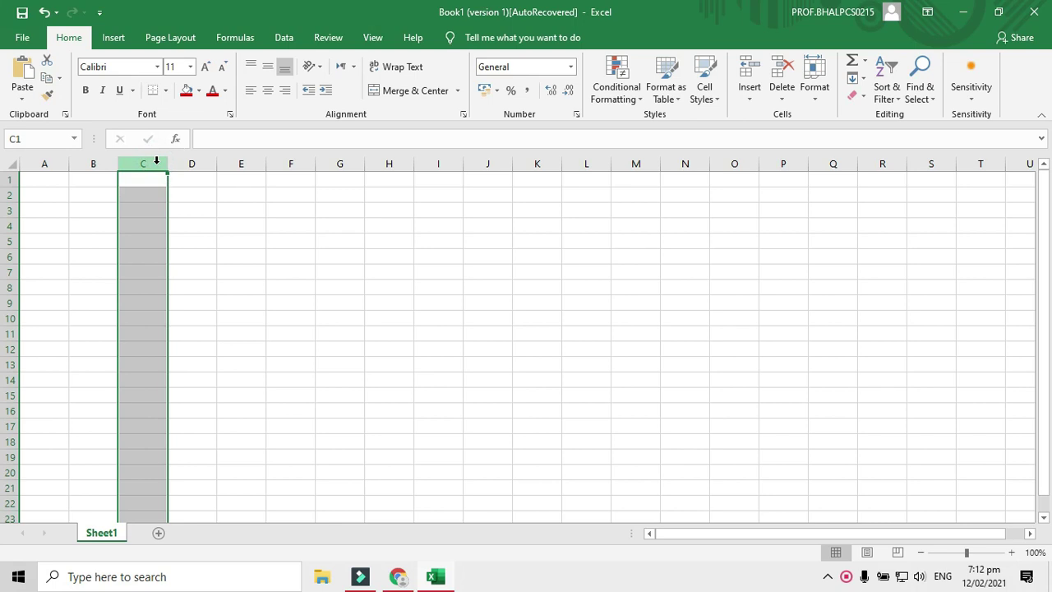
pyautogui.click(12, 226)
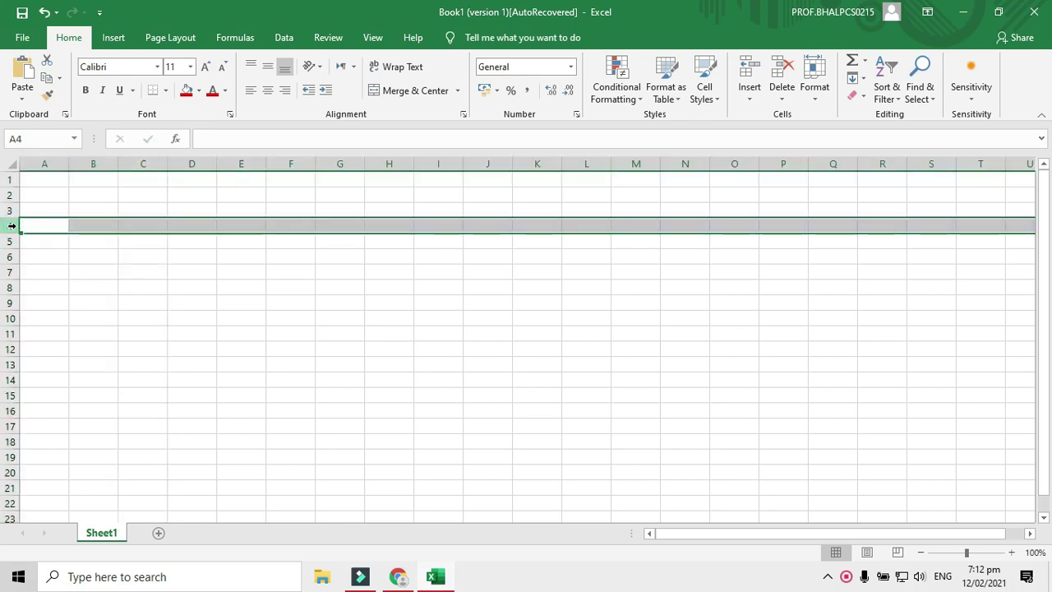
# Enlarge the worksheet view to 200% zoom
pyautogui.click(1011, 553)
pyautogui.click(1012, 553)
pyautogui.click(1011, 553)
pyautogui.click(1011, 552)
pyautogui.click(1011, 552)
pyautogui.click(1012, 552)
pyautogui.click(511, 397)
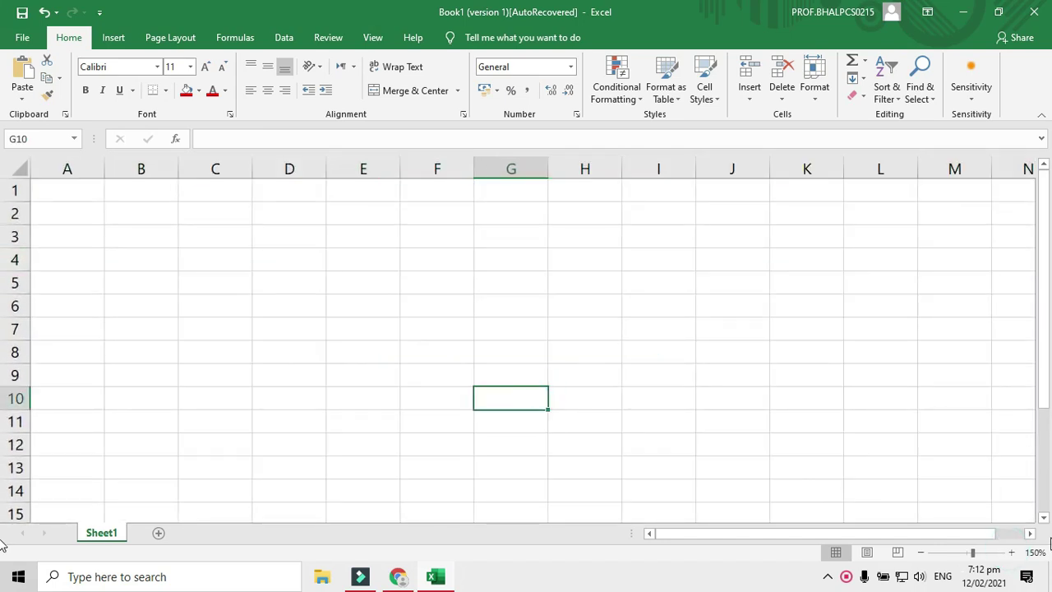
pyautogui.click(1011, 553)
pyautogui.click(1011, 553)
pyautogui.click(1011, 553)
pyautogui.click(1011, 552)
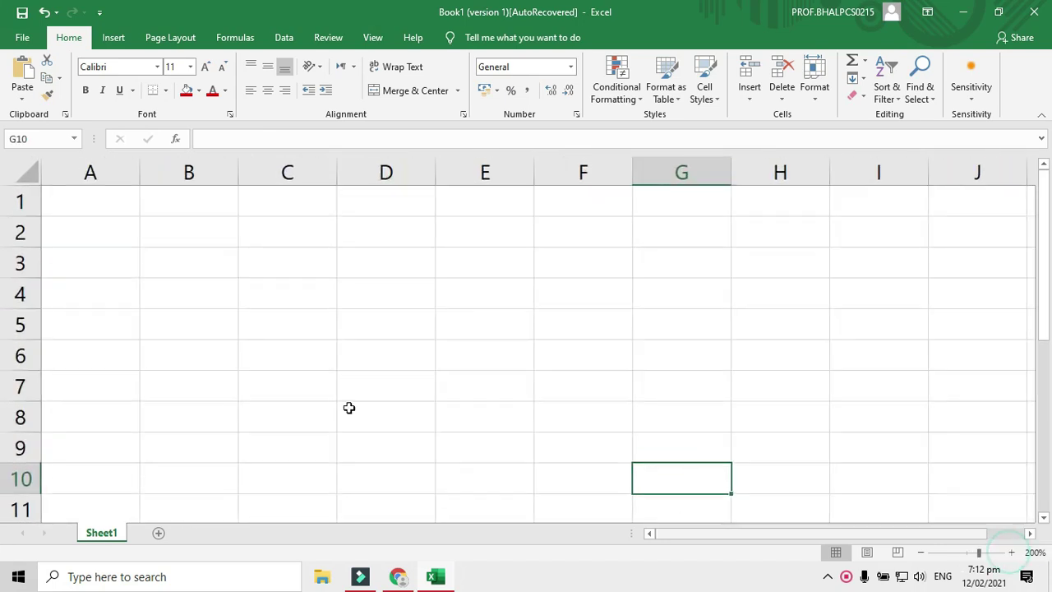
pyautogui.click(481, 377)
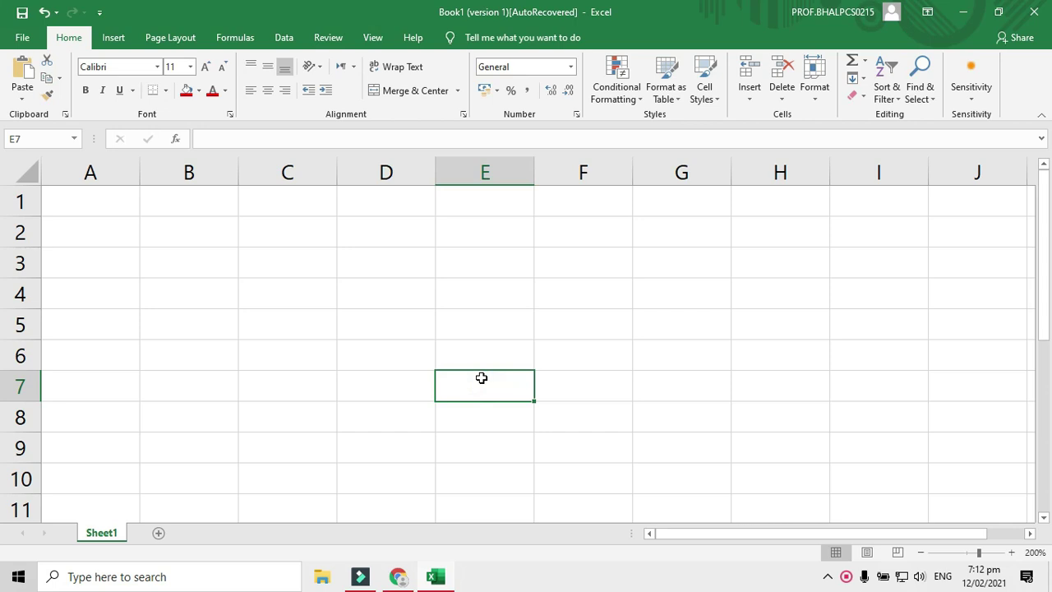
pyautogui.moveTo(92, 198); pyautogui.dragTo(912, 477)
pyautogui.click(588, 351)
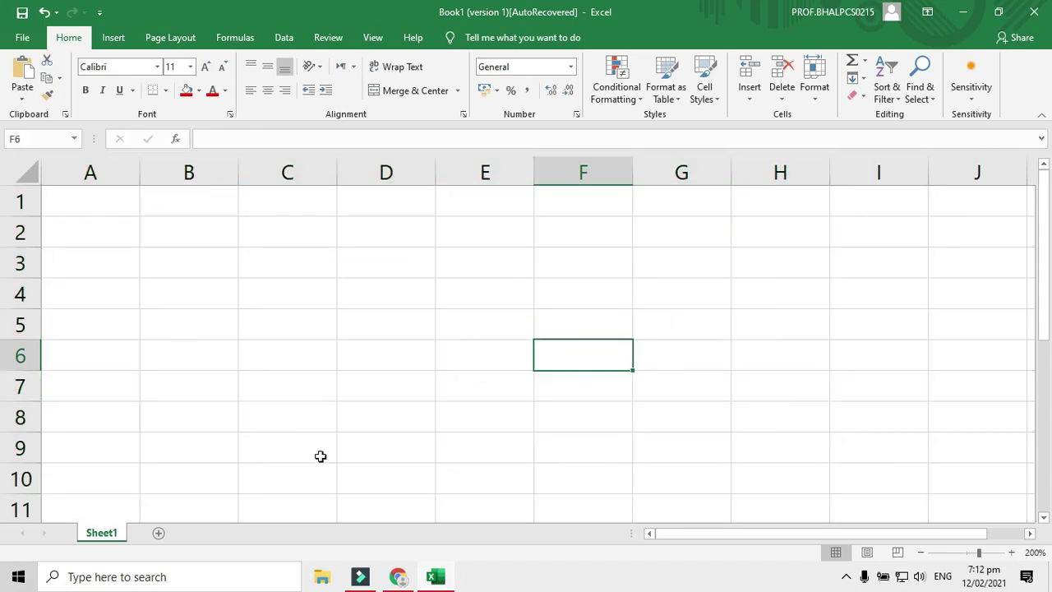
pyautogui.click(481, 265)
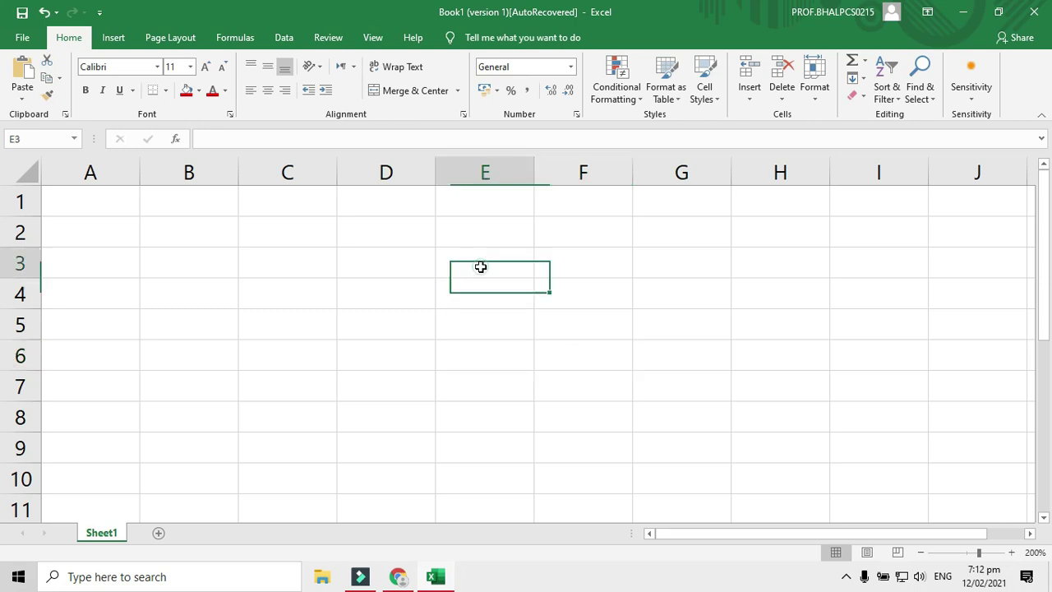
pyautogui.click(343, 331)
pyautogui.click(399, 439)
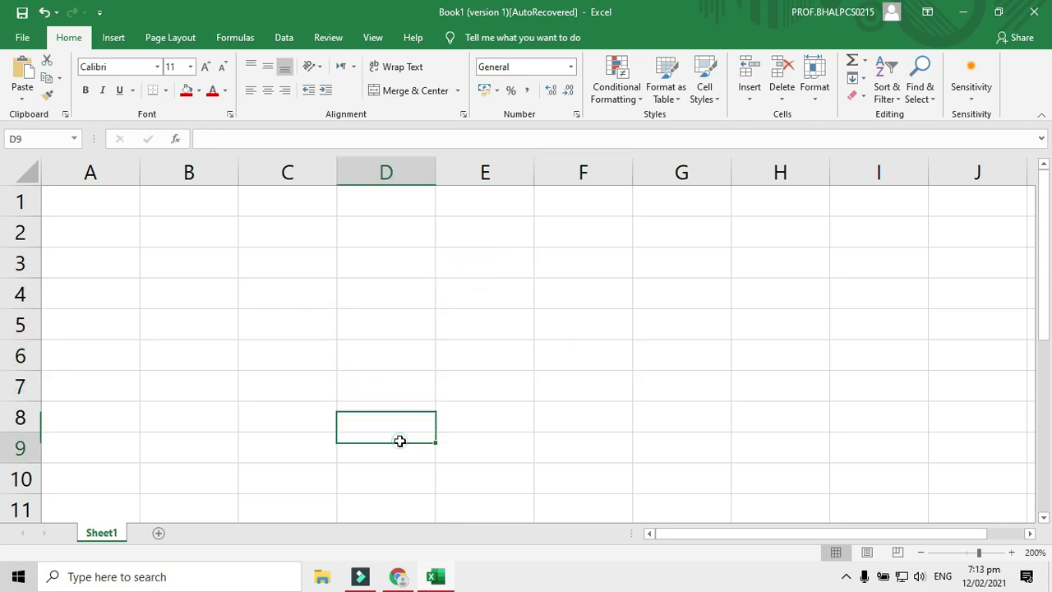
pyautogui.click(551, 374)
pyautogui.click(540, 303)
pyautogui.click(300, 288)
pyautogui.click(568, 258)
pyautogui.click(643, 373)
pyautogui.click(328, 371)
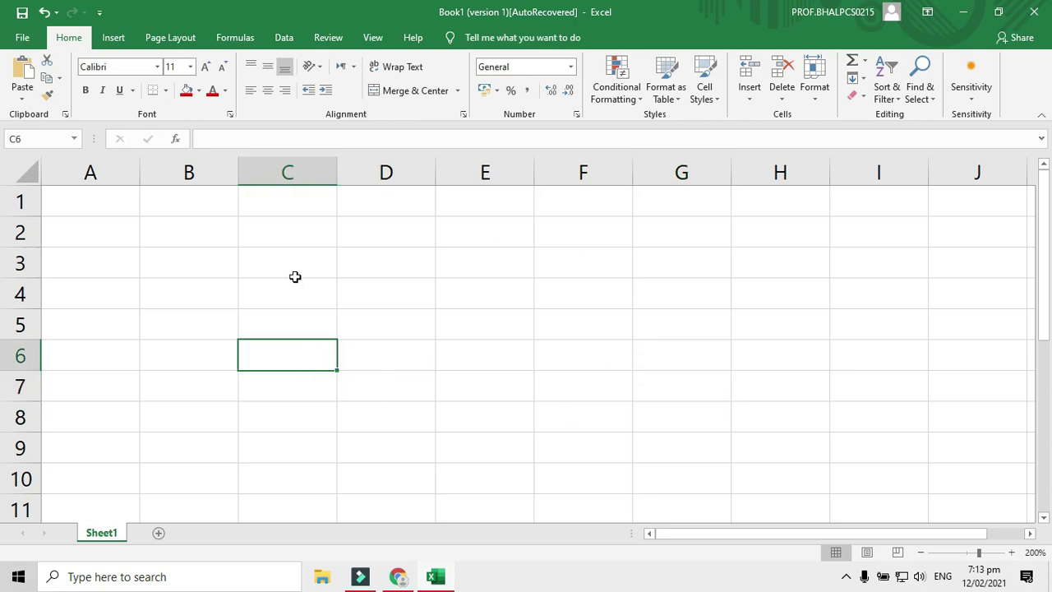
pyautogui.click(381, 257)
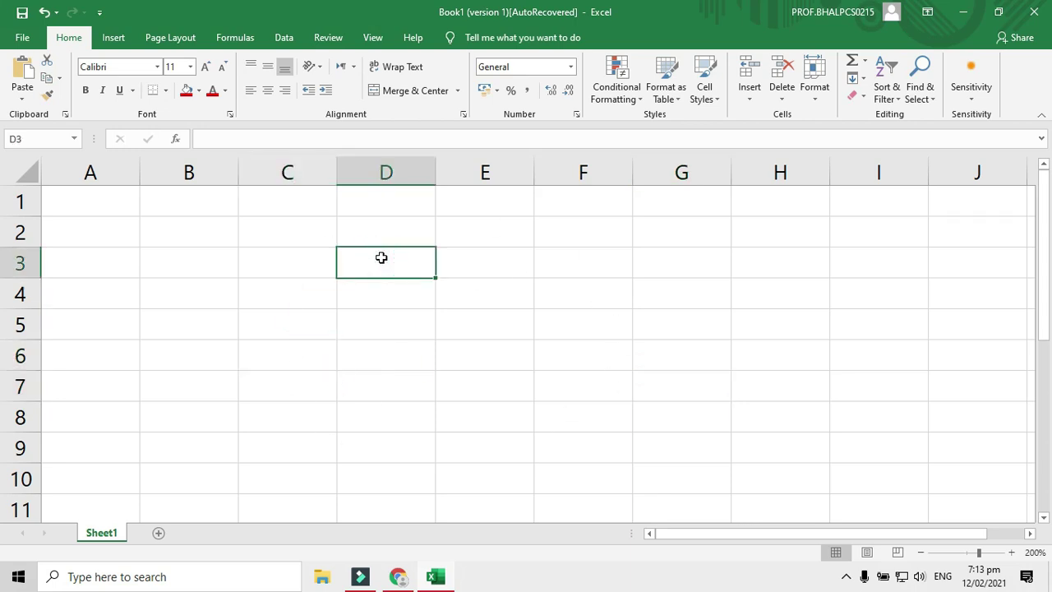
pyautogui.click(206, 391)
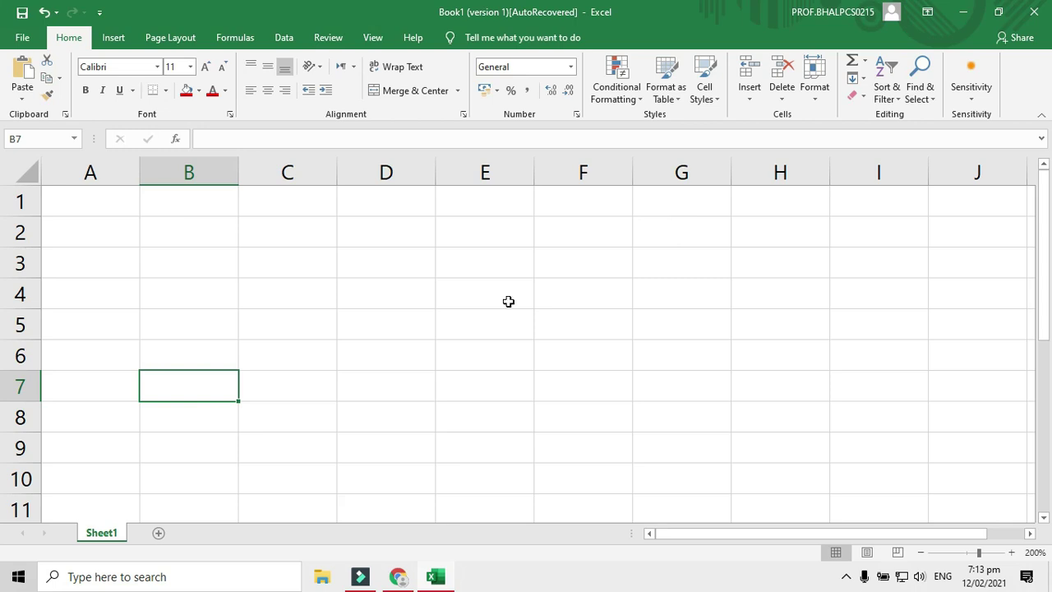
pyautogui.click(404, 334)
# Select the whole of column B and then the whole of row 3 to examine how each runs across the sheet
pyautogui.click(207, 159)
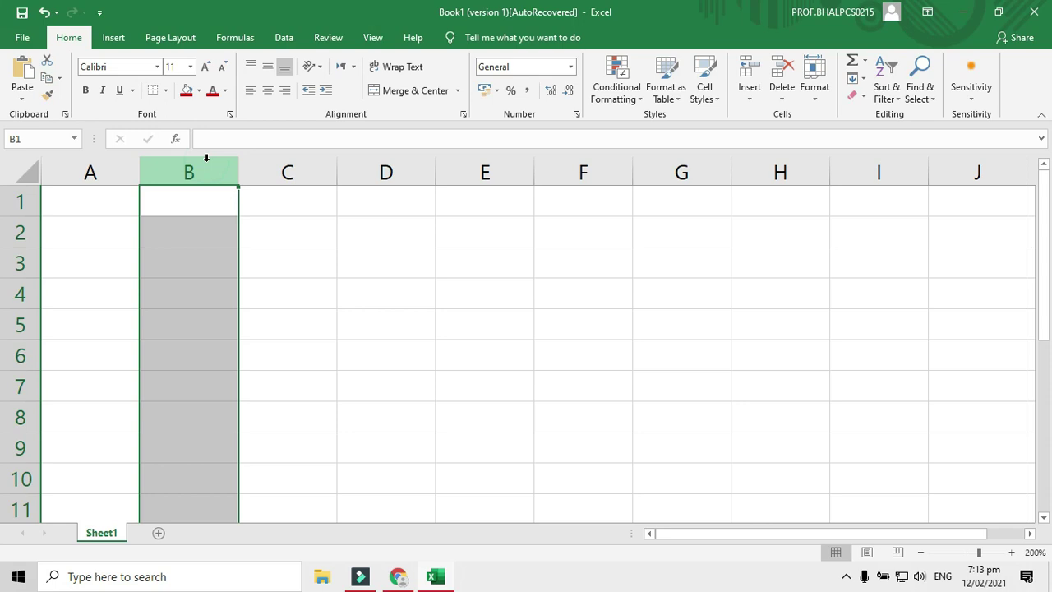
pyautogui.click(365, 310)
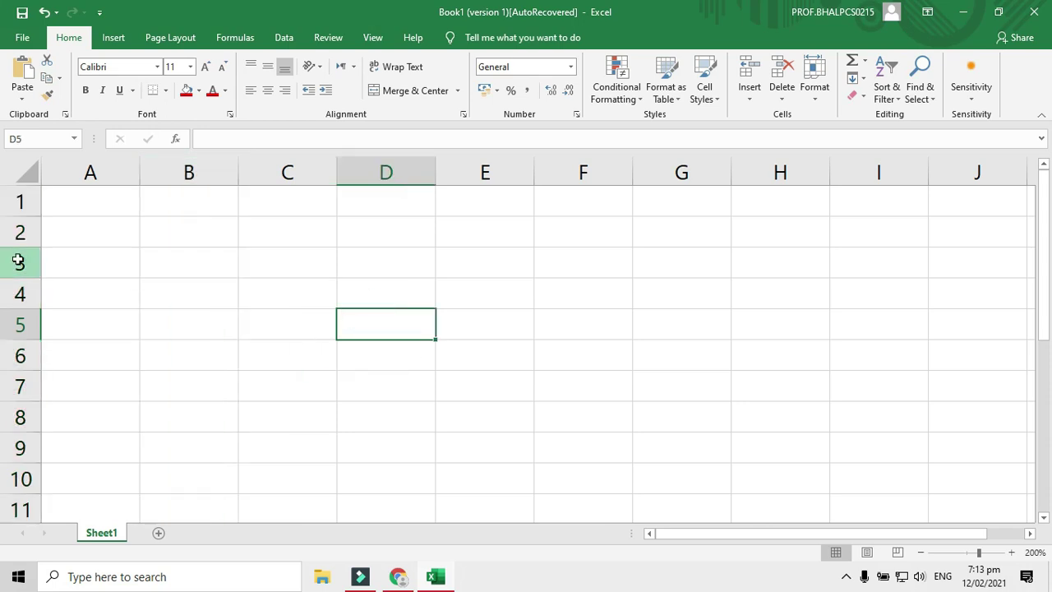
pyautogui.click(14, 260)
pyautogui.click(246, 364)
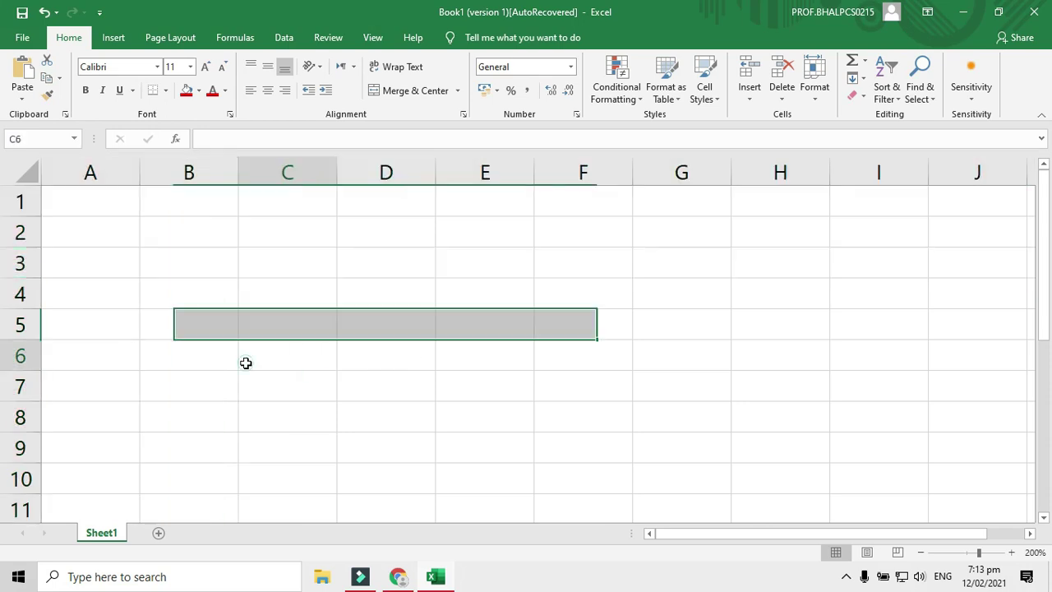
pyautogui.click(287, 295)
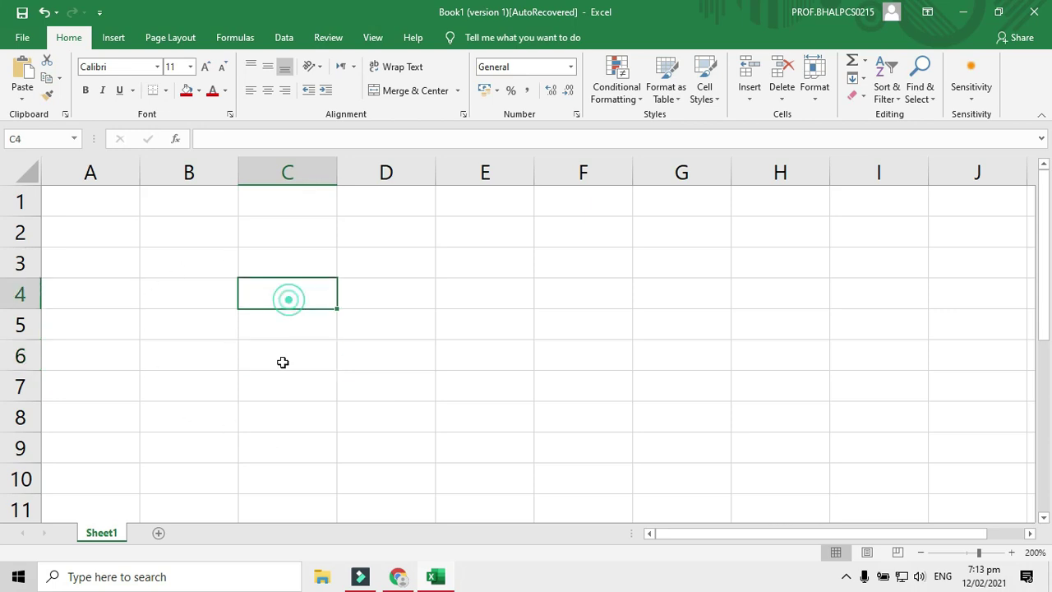
pyautogui.click(294, 259)
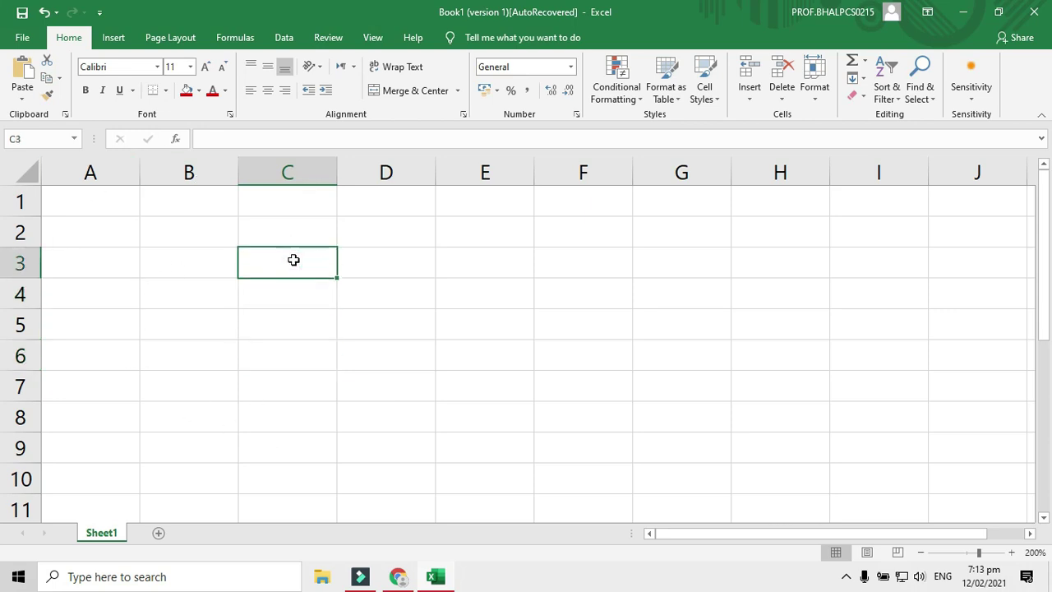
# Fill the whole of column B with the standard light blue colour
pyautogui.click(191, 171)
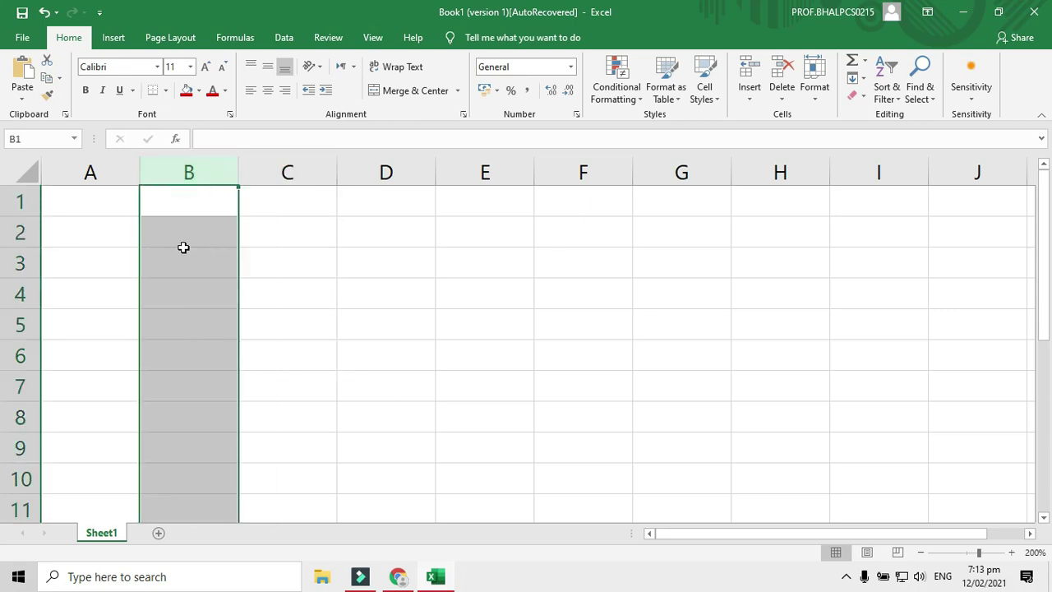
pyautogui.click(198, 90)
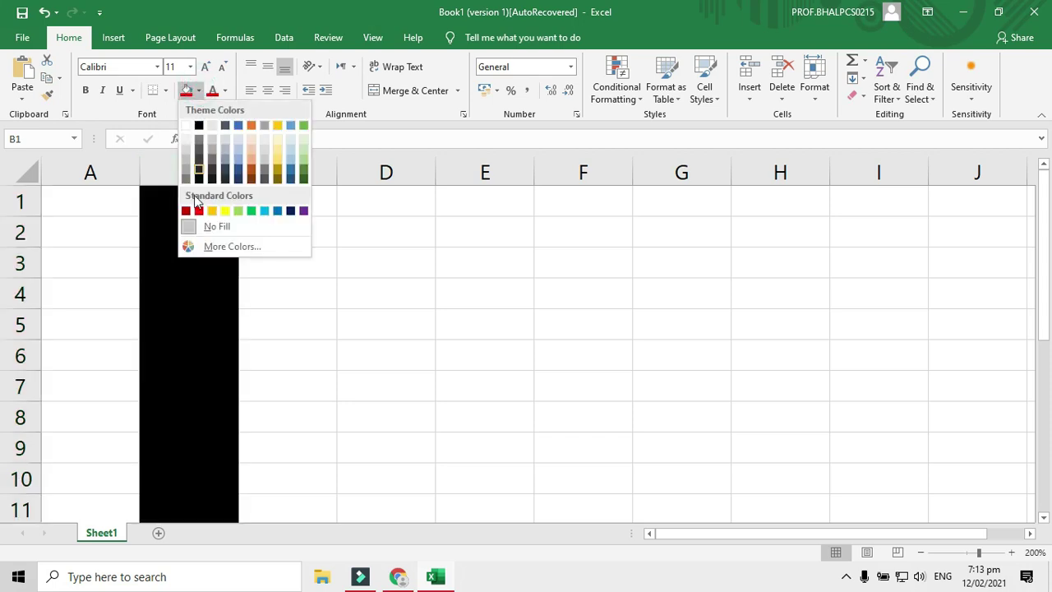
pyautogui.click(265, 211)
pyautogui.click(277, 354)
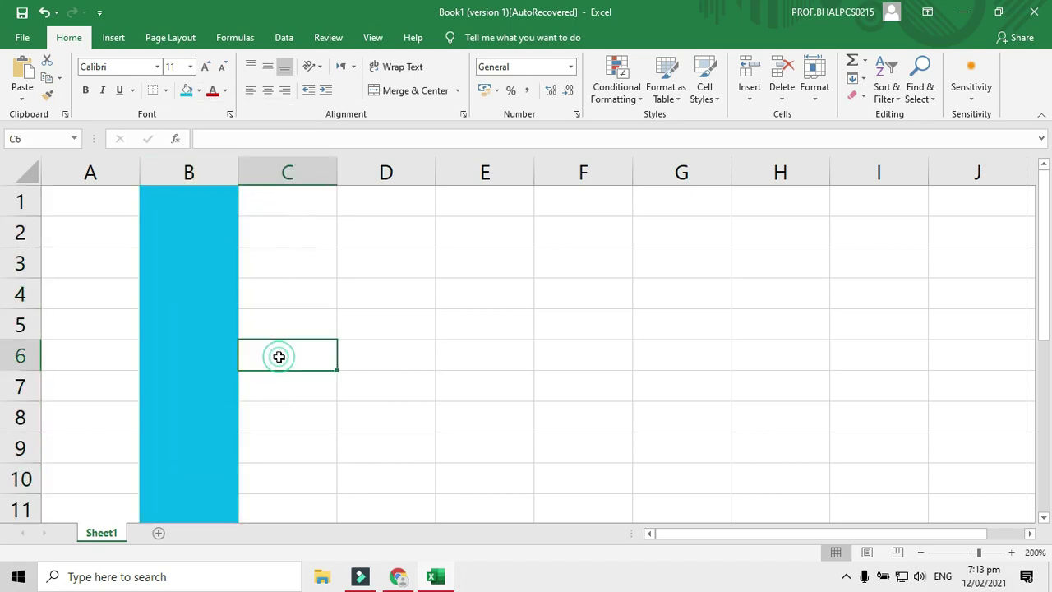
# Fill the whole of row 3 with the same light blue colour as column B
pyautogui.click(19, 261)
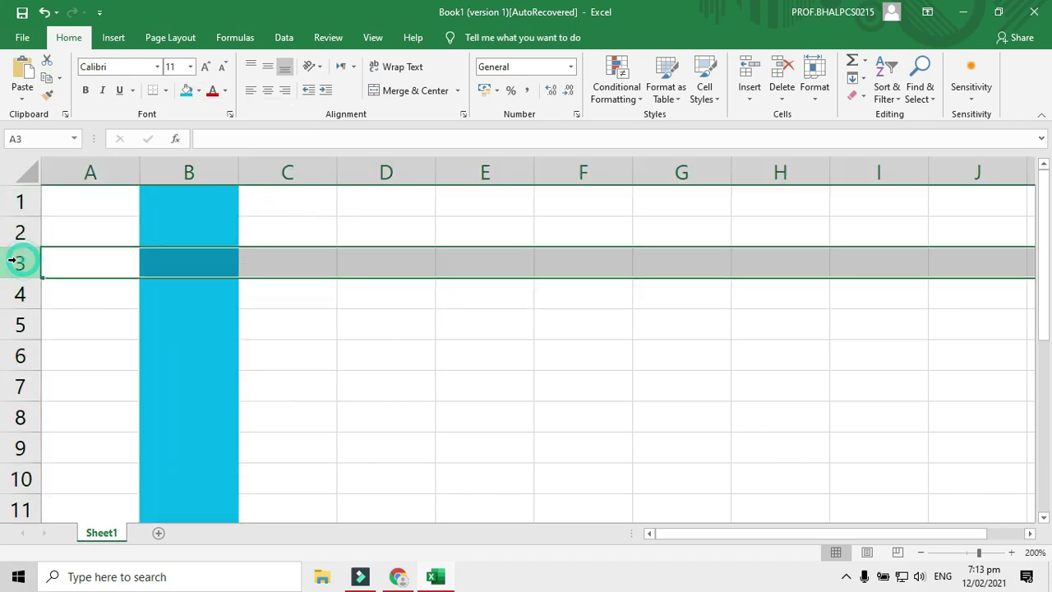
pyautogui.click(186, 92)
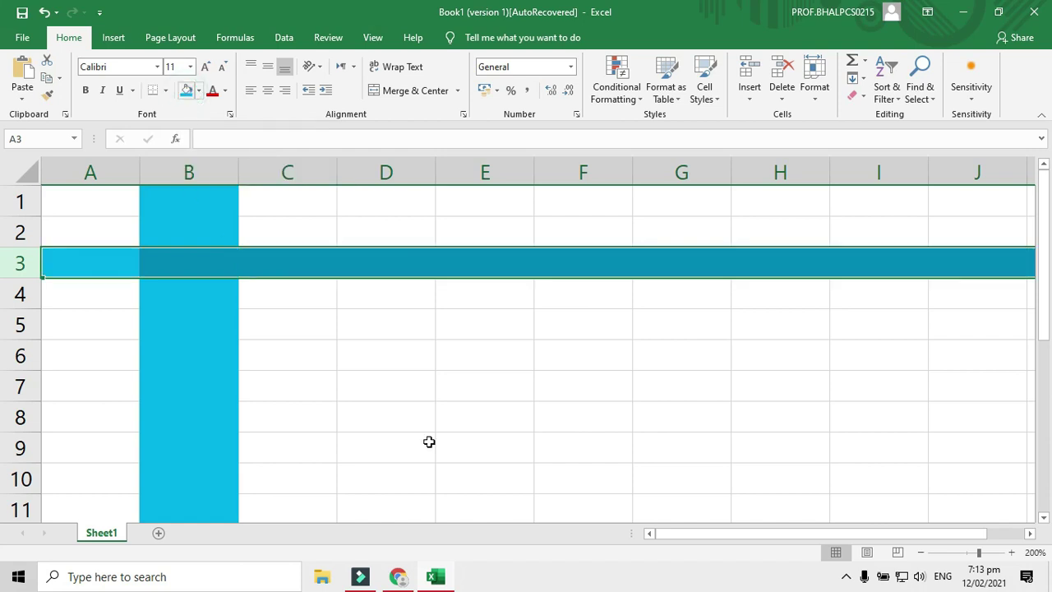
pyautogui.click(461, 444)
# Select the light blue row 3 and then column B to compare the row with the column
pyautogui.click(20, 261)
pyautogui.click(189, 164)
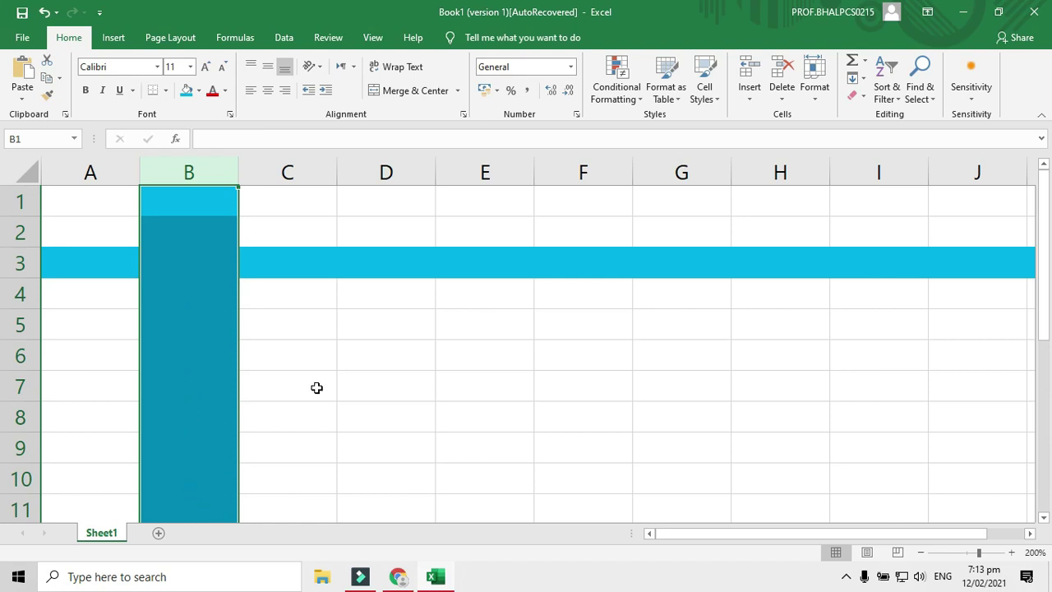
pyautogui.click(487, 361)
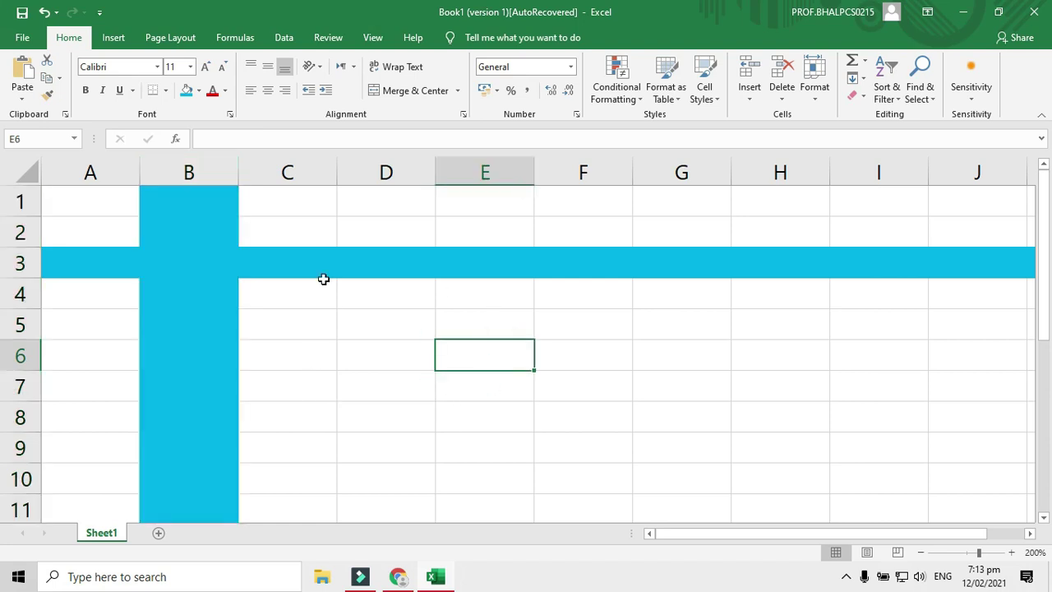
pyautogui.click(428, 424)
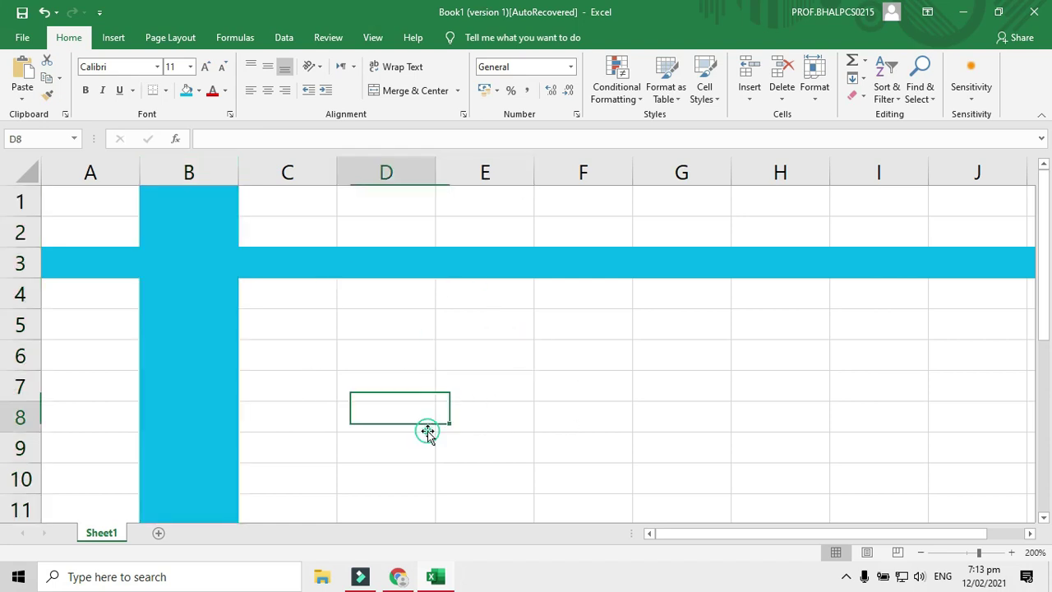
# Fill cell E6 with the standard red colour
pyautogui.click(496, 351)
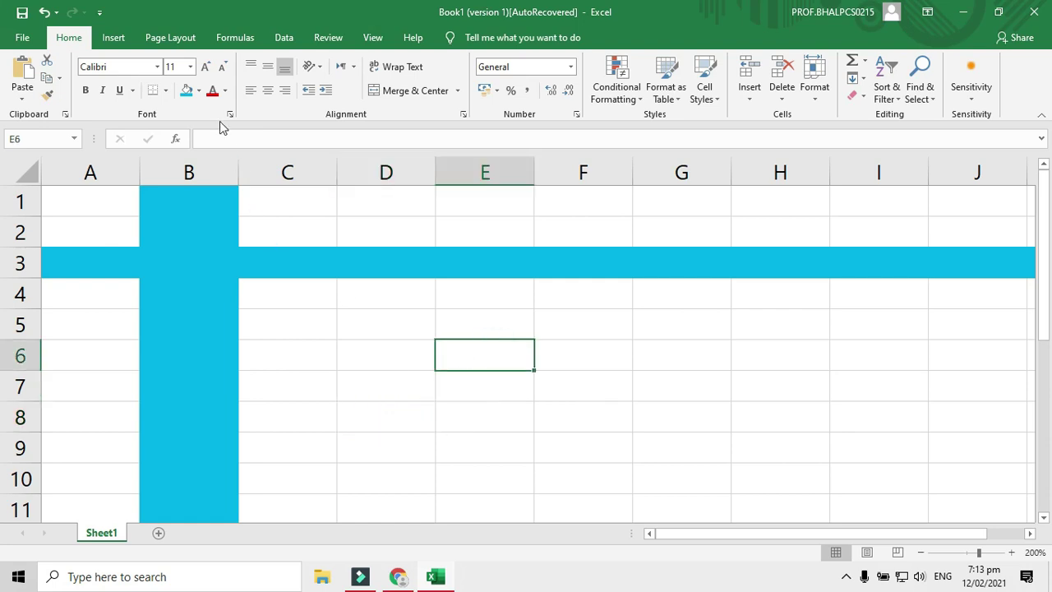
pyautogui.click(199, 90)
pyautogui.click(203, 209)
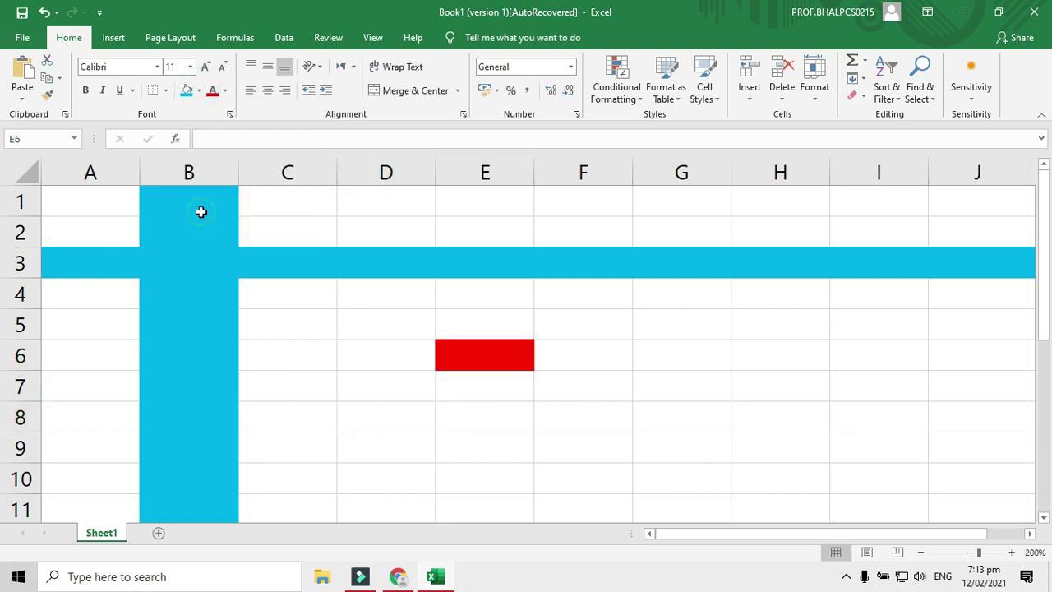
pyautogui.click(498, 402)
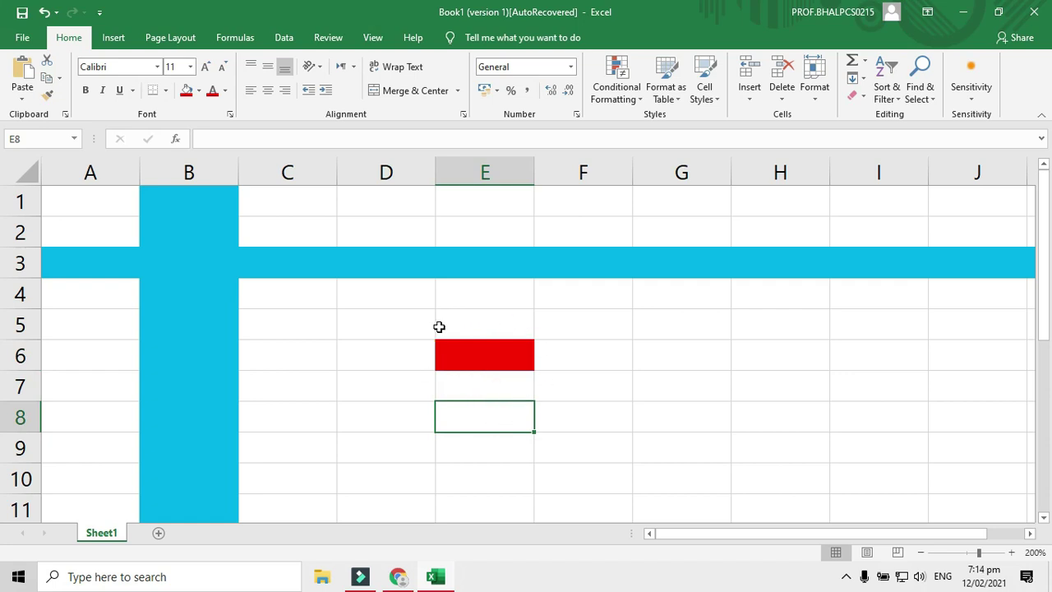
# Select the red cell E6, row 3 and column B in turn to compare a cell, a row and a column
pyautogui.click(492, 355)
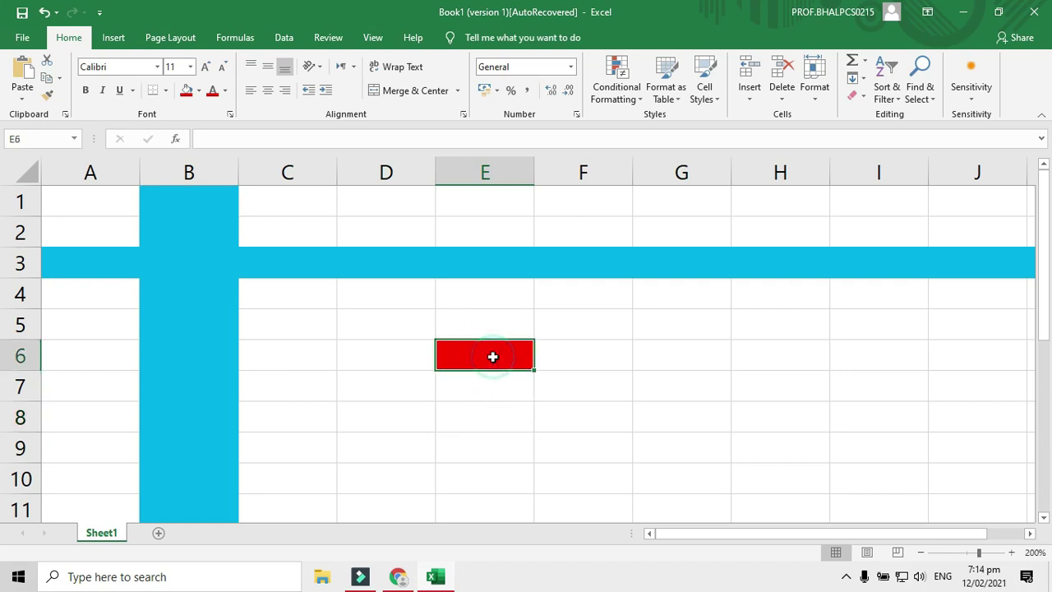
pyautogui.click(14, 263)
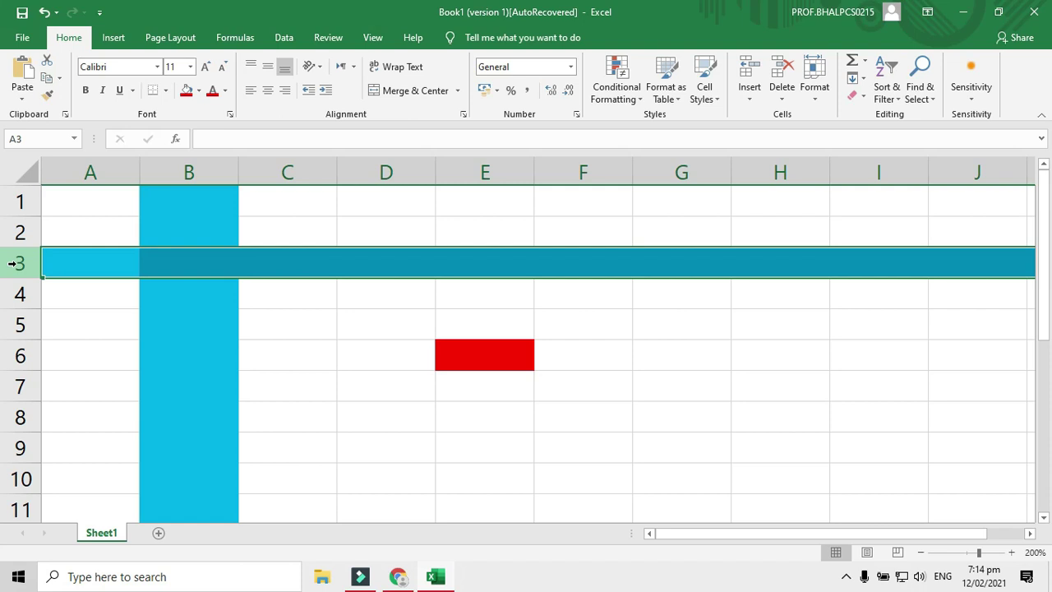
pyautogui.click(188, 171)
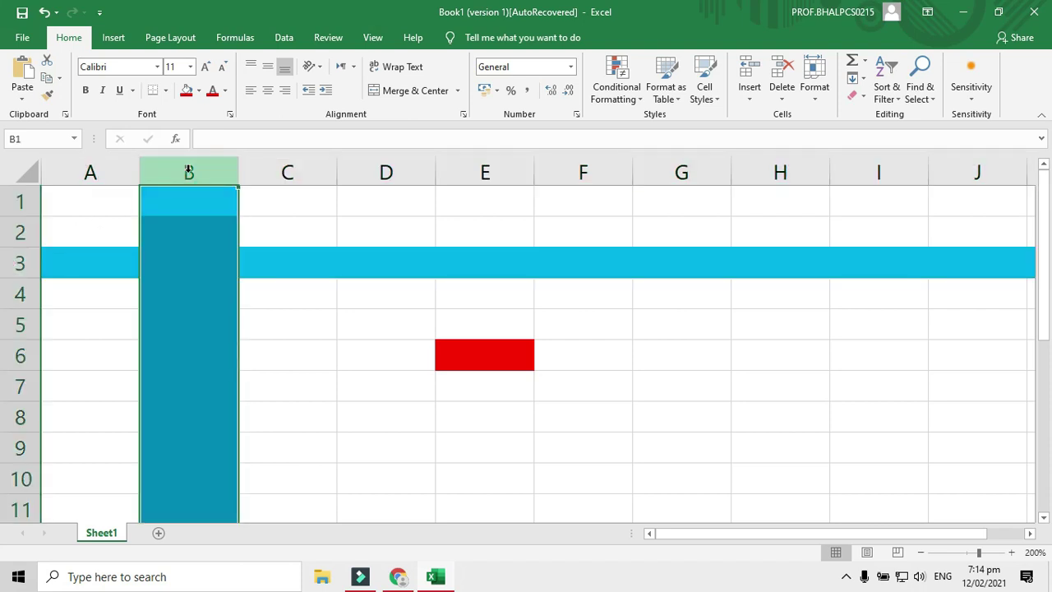
pyautogui.click(367, 369)
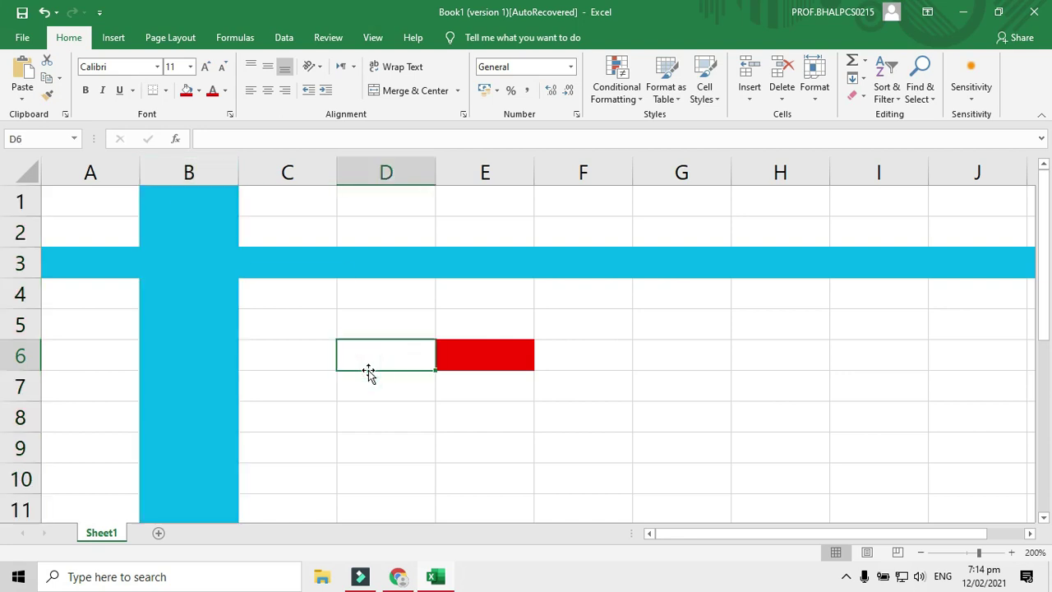
pyautogui.click(181, 167)
pyautogui.click(21, 265)
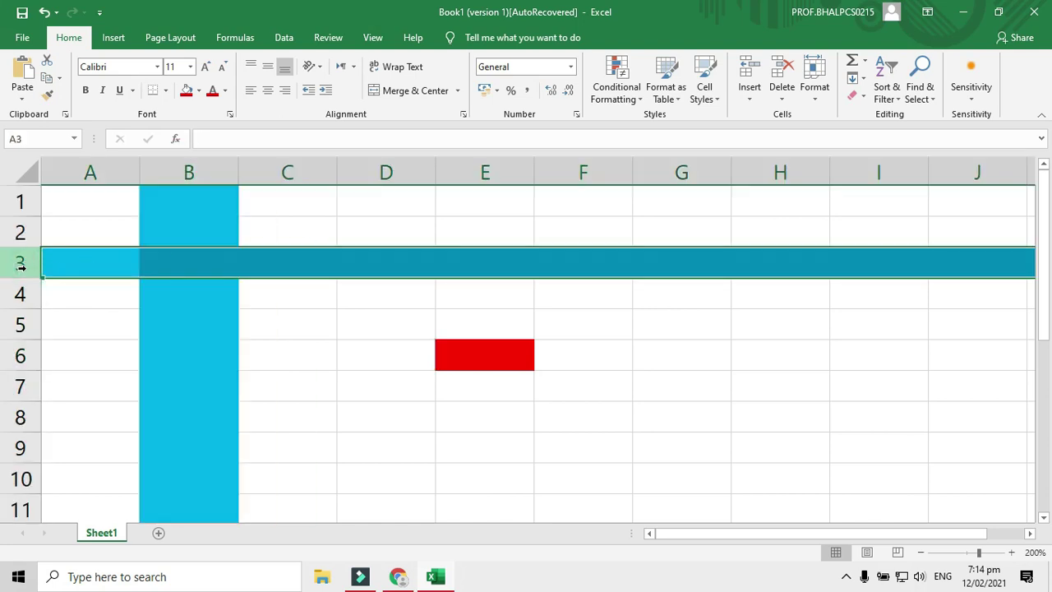
pyautogui.click(471, 354)
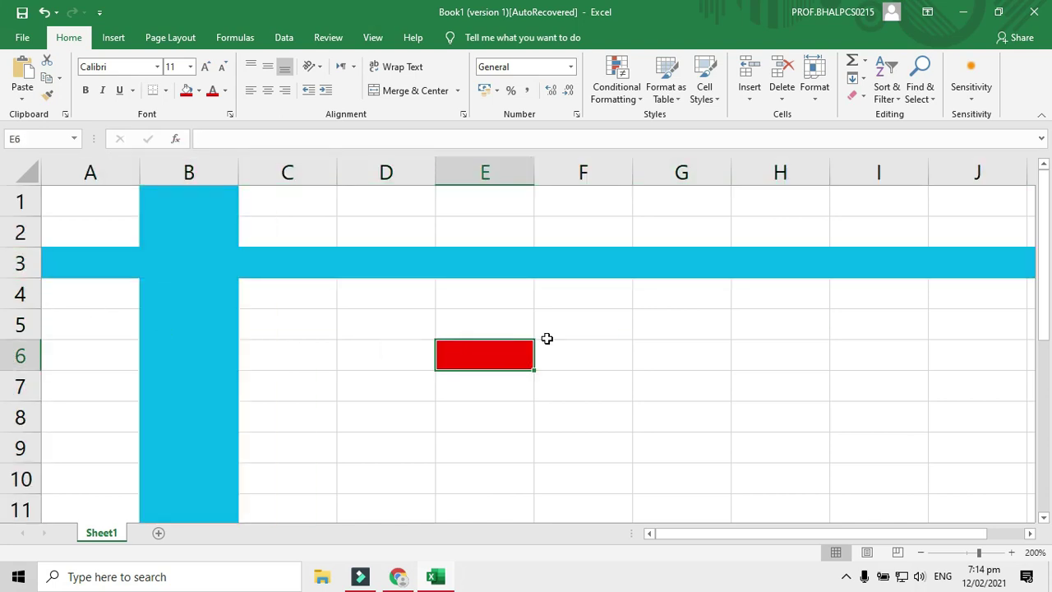
pyautogui.click(759, 346)
pyautogui.click(554, 444)
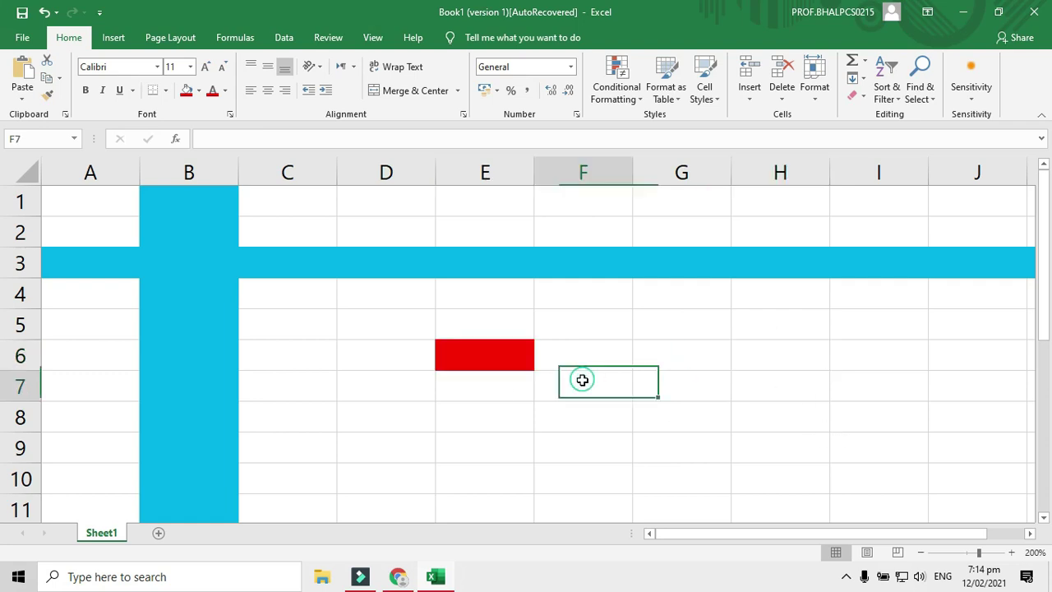
pyautogui.click(319, 375)
pyautogui.click(284, 410)
pyautogui.click(352, 451)
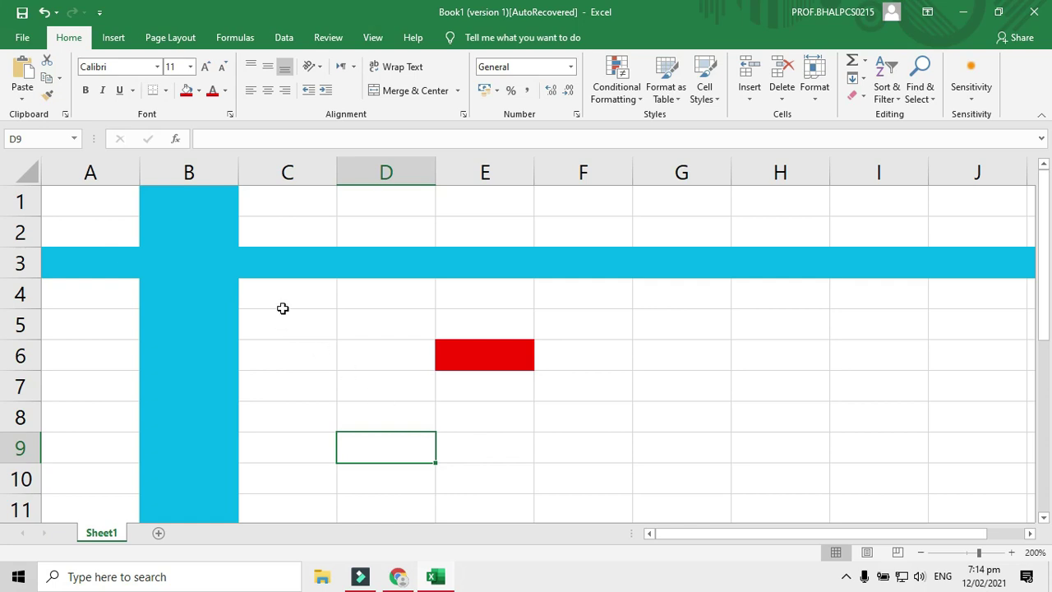
# Fill cell B3, where column B and row 3 cross, with the same red colour as cell E6
pyautogui.click(346, 349)
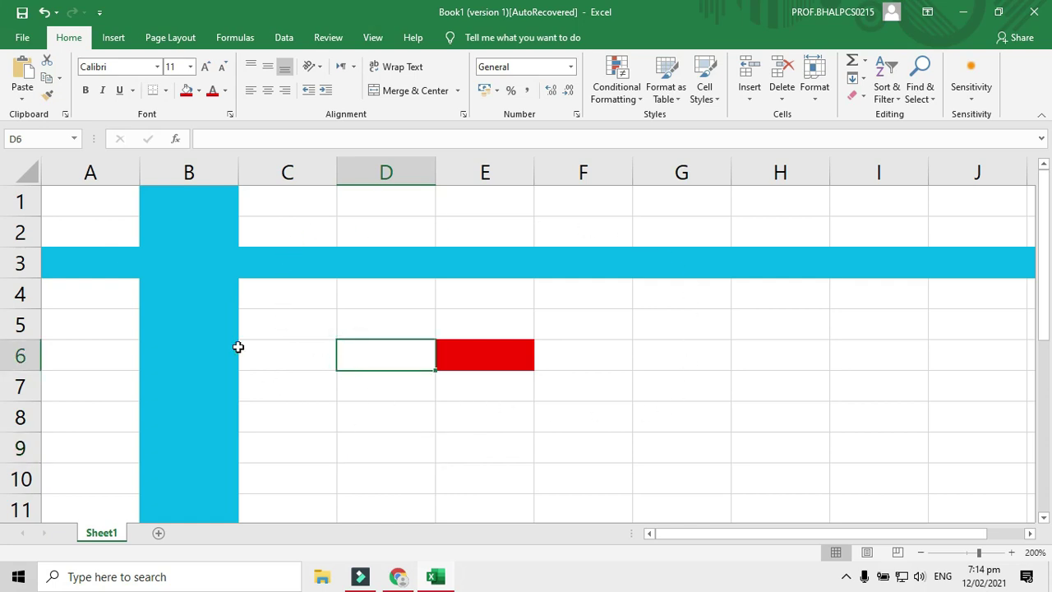
pyautogui.click(183, 260)
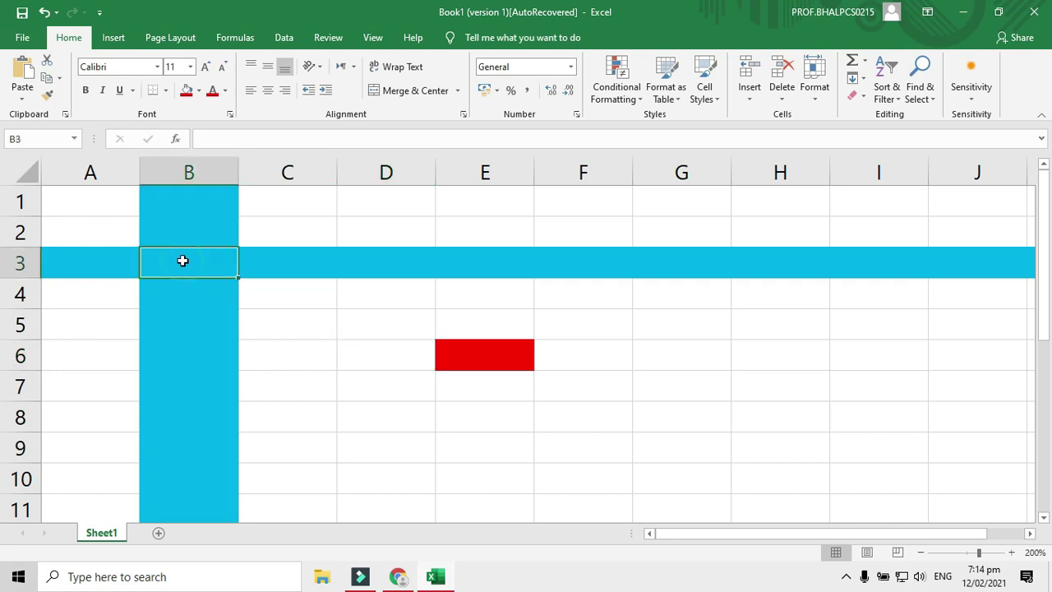
pyautogui.click(187, 90)
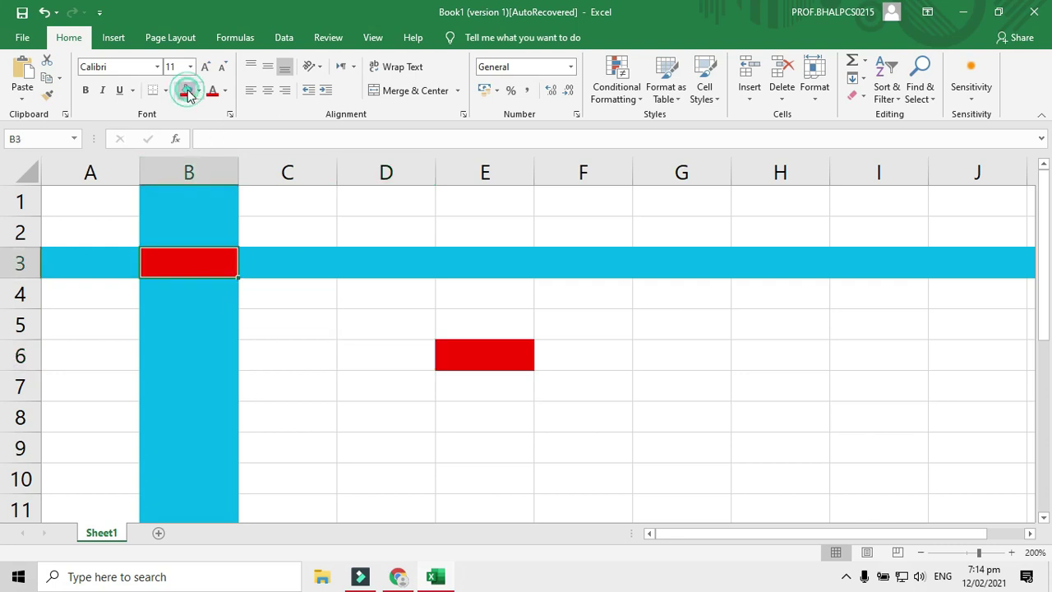
# Zoom the worksheet in to 320% to examine the red cell at the crossing of column B and row 3
pyautogui.click(1012, 553)
pyautogui.click(1012, 552)
pyautogui.click(1011, 553)
pyautogui.click(1012, 552)
pyautogui.click(1012, 553)
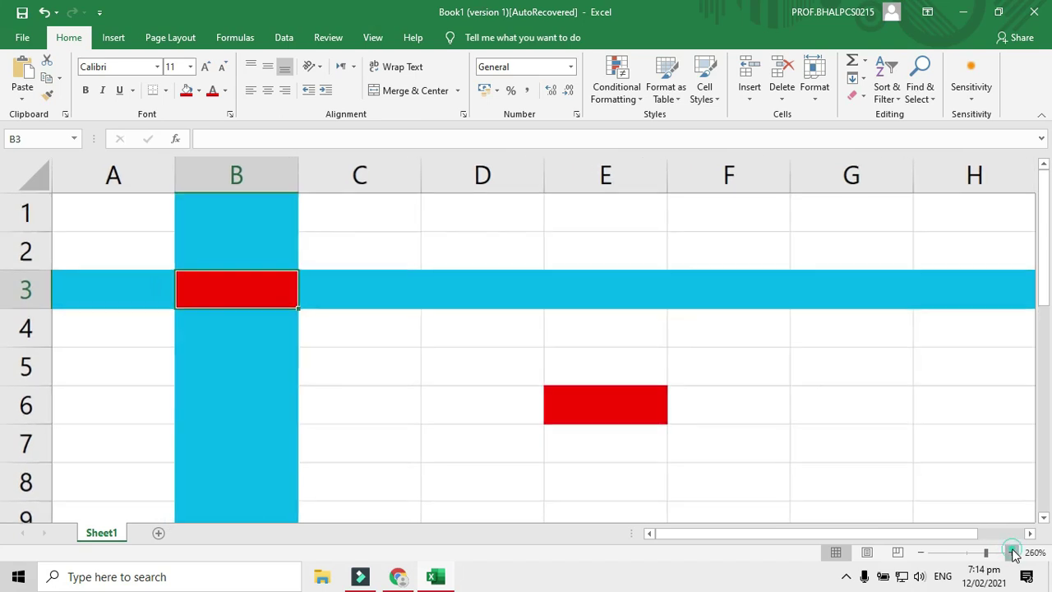
pyautogui.click(1012, 552)
pyautogui.click(1011, 552)
pyautogui.click(1012, 552)
pyautogui.click(1011, 553)
pyautogui.click(1012, 552)
pyautogui.click(1012, 553)
pyautogui.click(1012, 553)
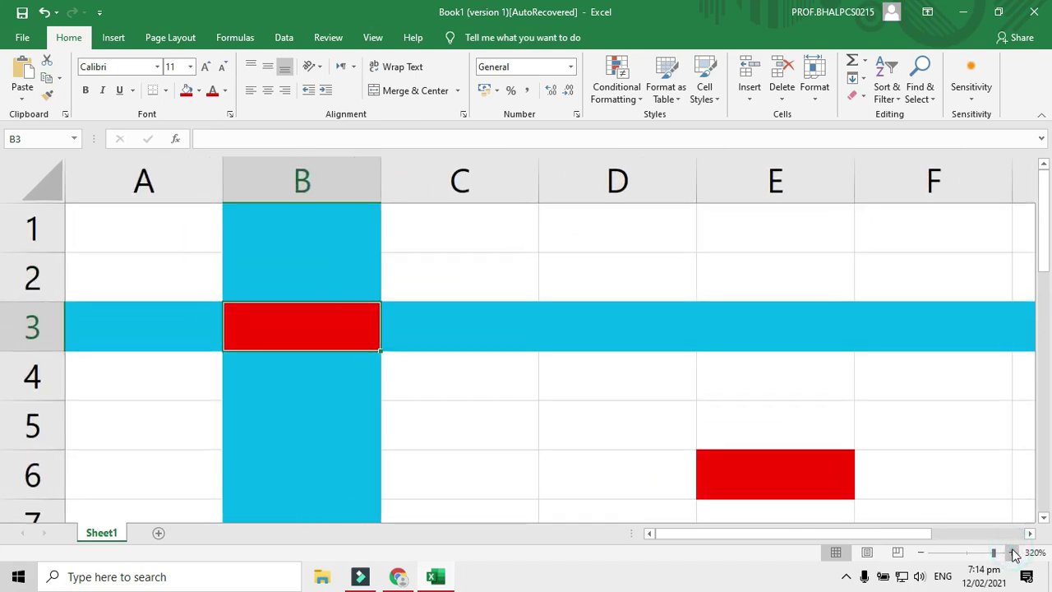
pyautogui.click(428, 441)
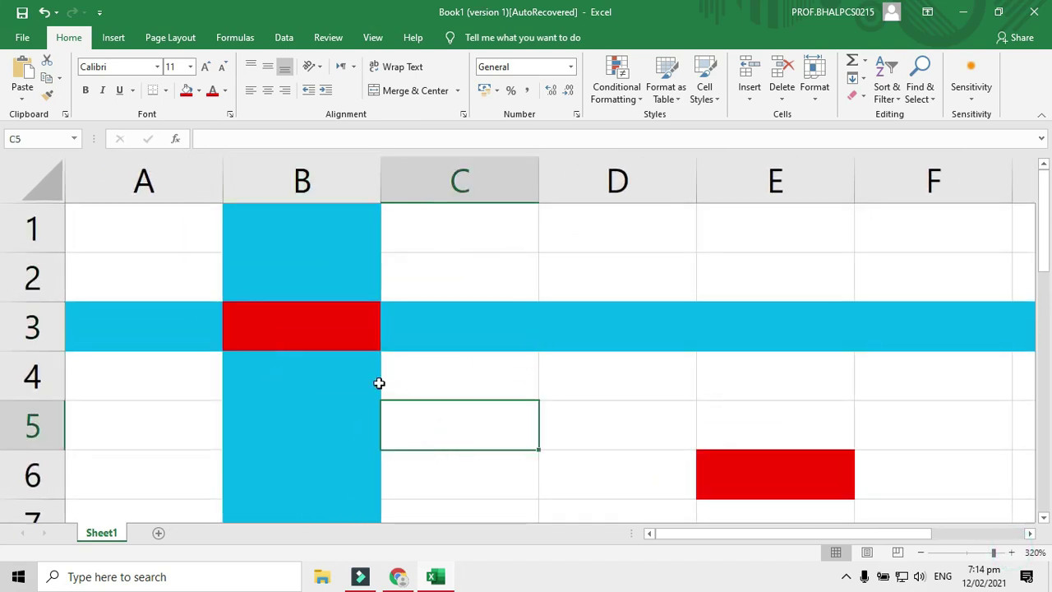
# Select the red cell B3 and the whole of row 3 alternately to examine which row the cell belongs to
pyautogui.click(345, 326)
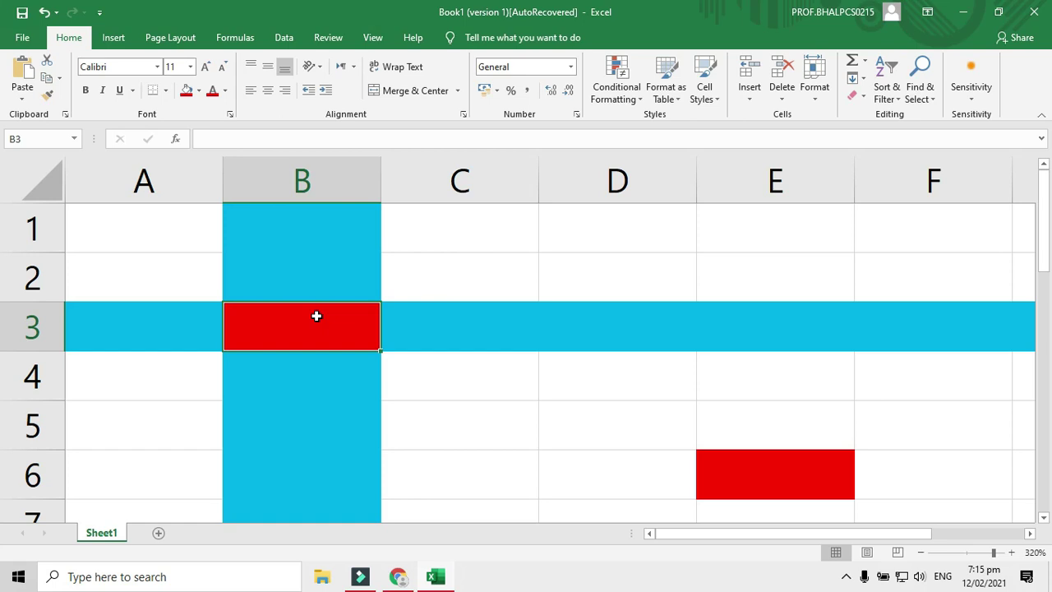
pyautogui.click(455, 403)
pyautogui.click(320, 331)
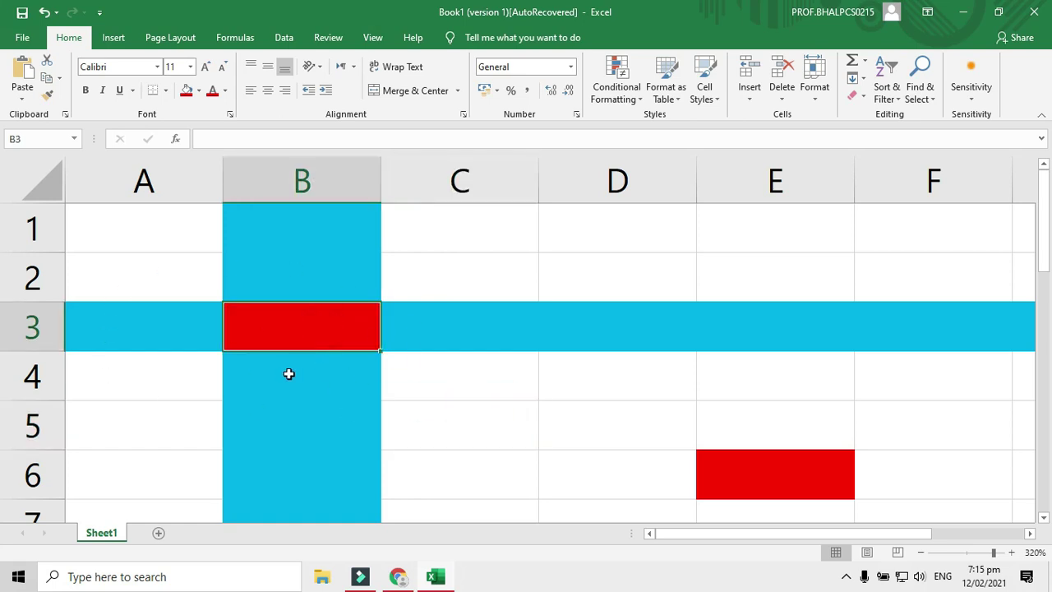
pyautogui.click(22, 323)
pyautogui.click(124, 423)
pyautogui.click(23, 323)
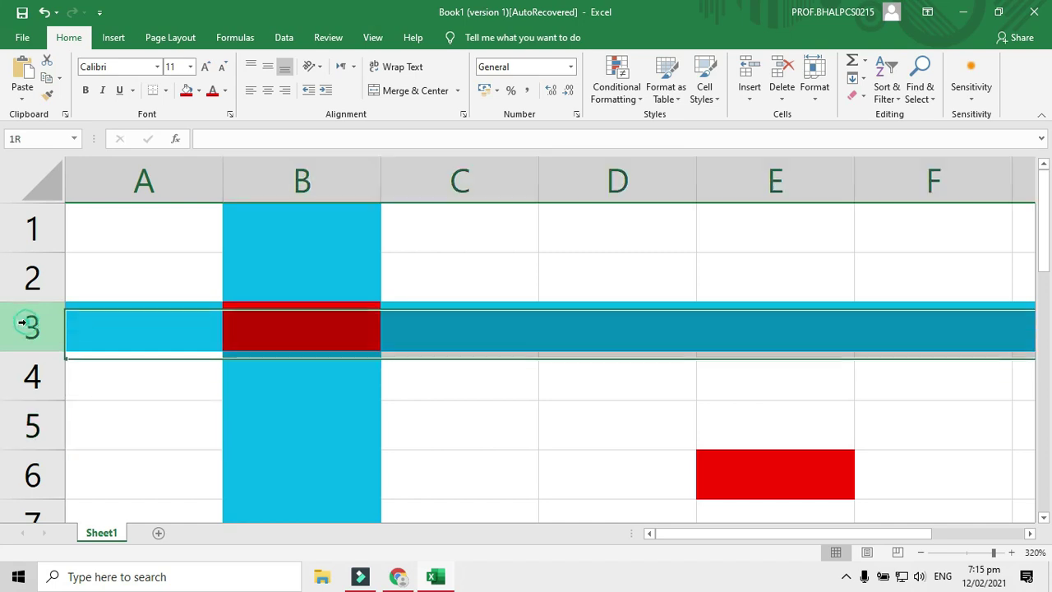
pyautogui.click(312, 335)
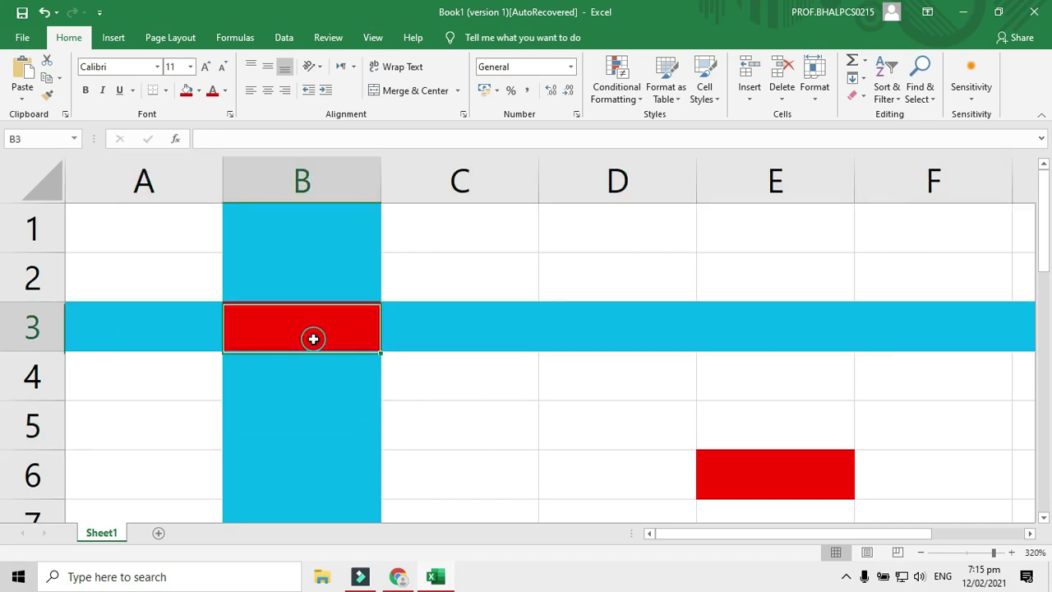
pyautogui.click(19, 332)
pyautogui.click(404, 443)
pyautogui.click(301, 324)
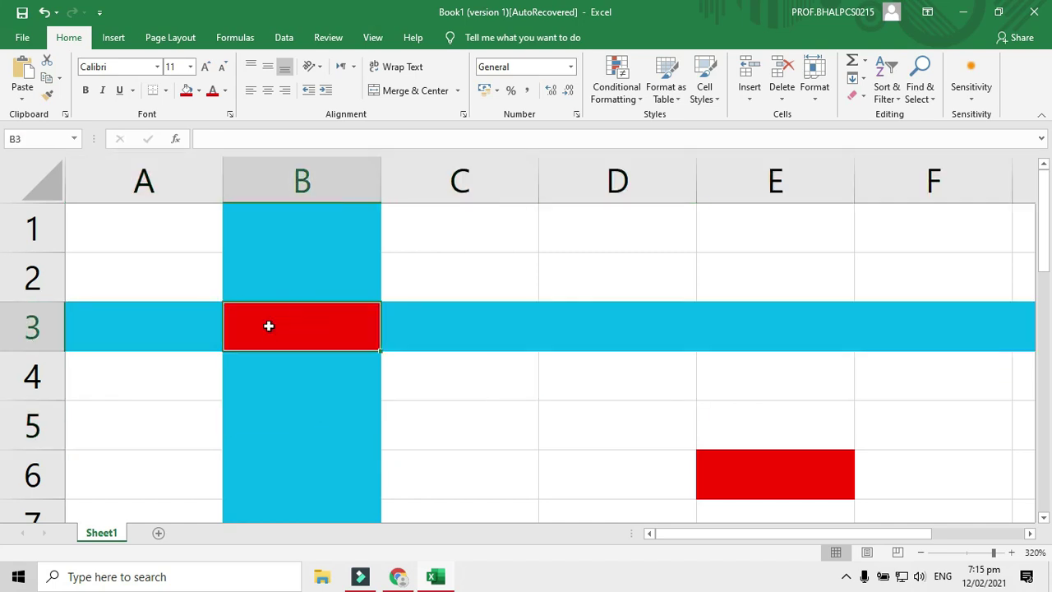
# Select column B, cell B3 and row 3 in turn to examine the column and row that form the cell
pyautogui.click(316, 160)
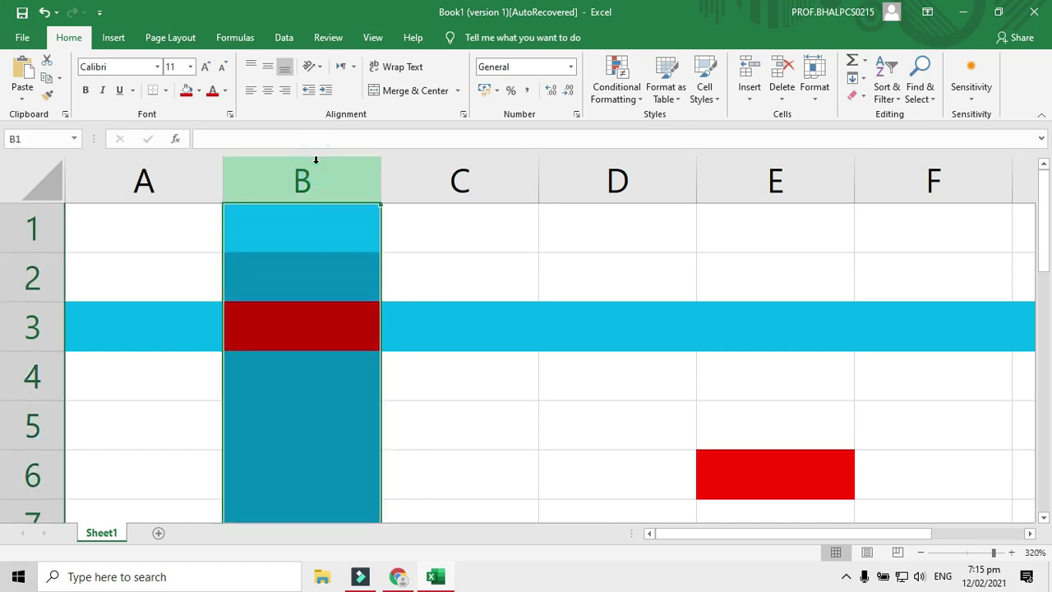
pyautogui.click(320, 343)
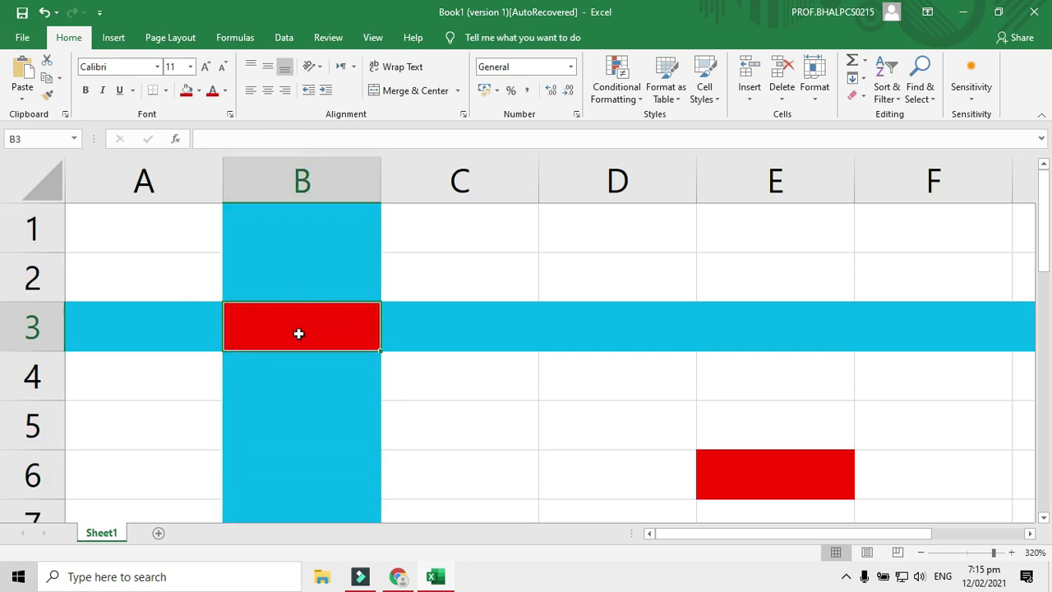
pyautogui.click(296, 159)
pyautogui.click(282, 363)
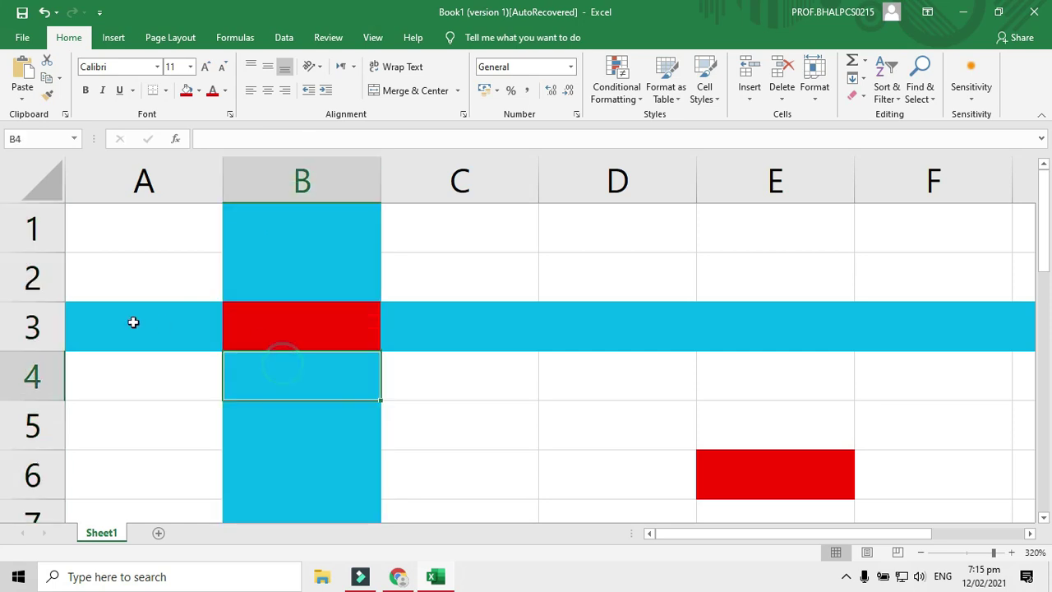
pyautogui.click(11, 323)
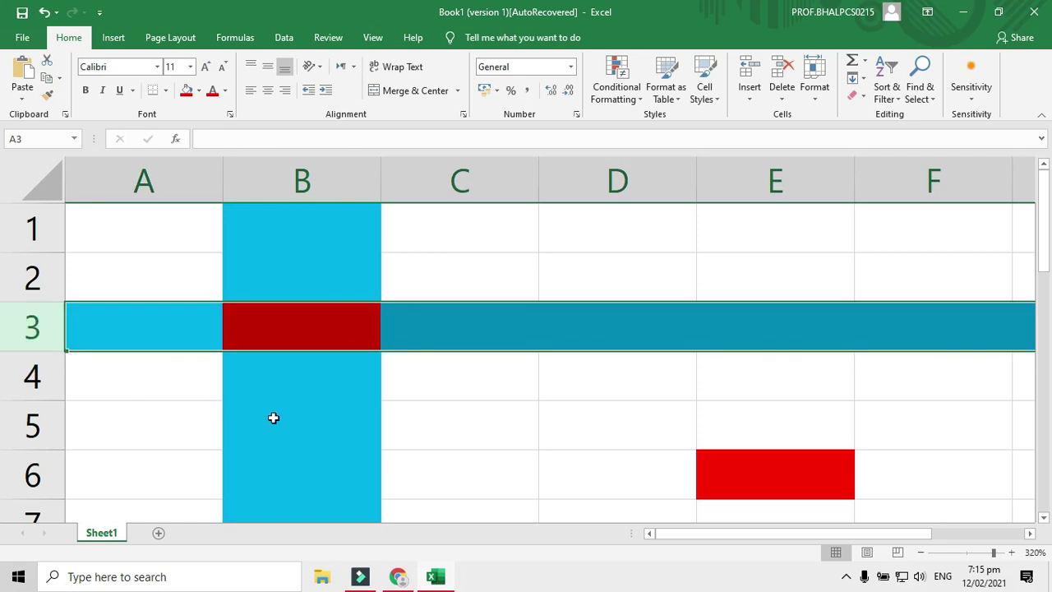
pyautogui.click(298, 403)
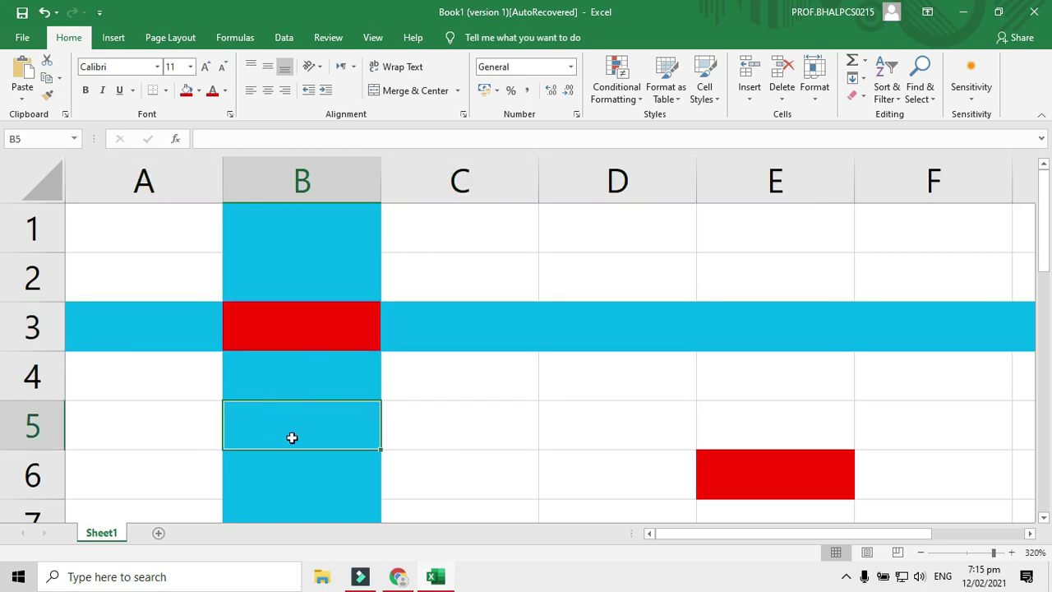
# Select the red cell at the crossing and examine its cell address in the Name Box
pyautogui.click(306, 327)
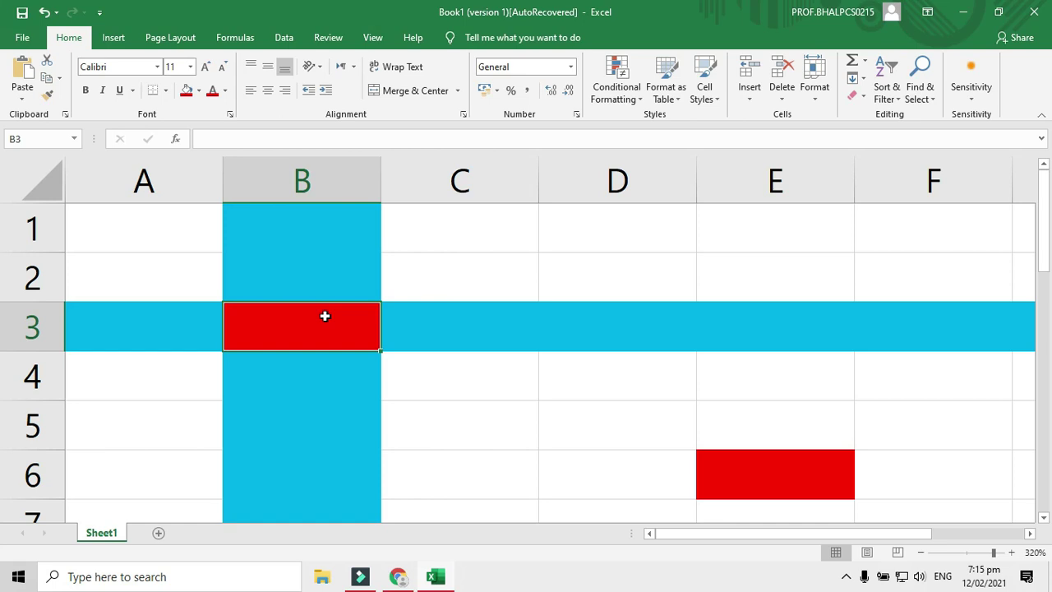
pyautogui.click(336, 458)
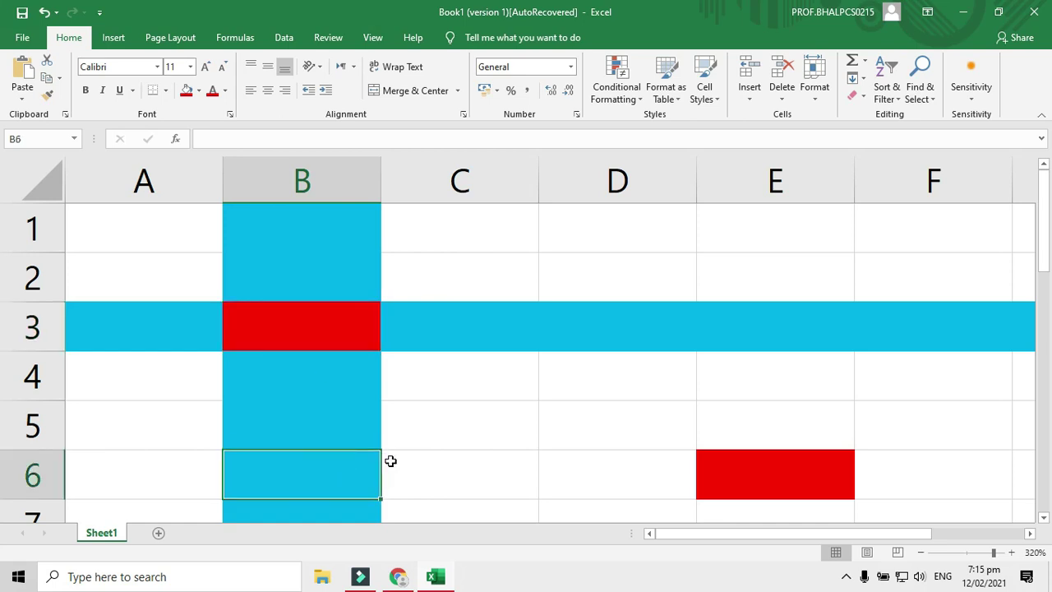
pyautogui.click(320, 319)
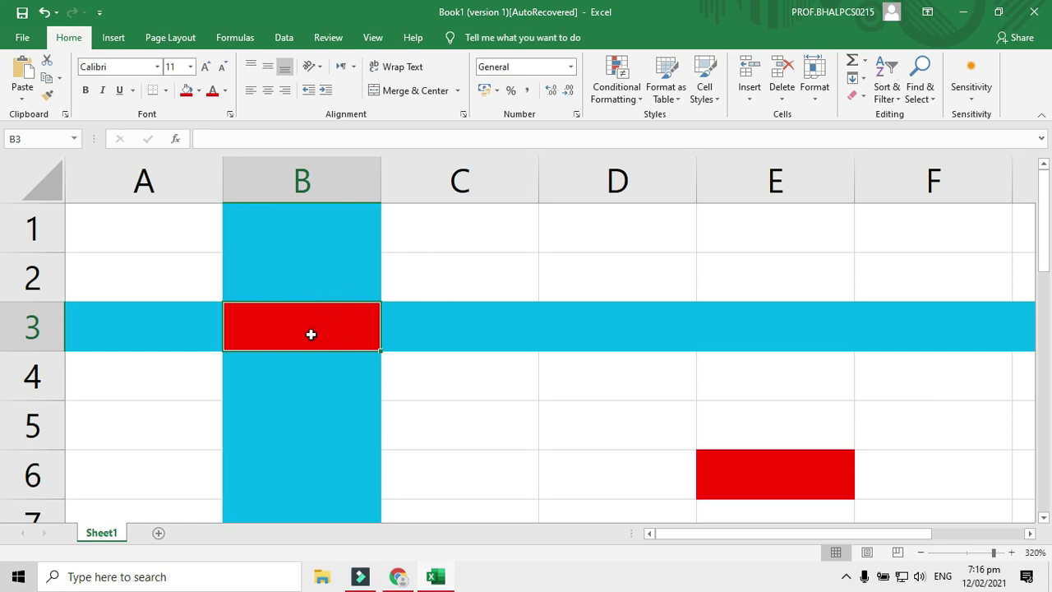
pyautogui.click(61, 135)
pyautogui.click(62, 135)
pyautogui.click(62, 135)
# Select cells E6, D2, C5 and C4 in turn to compare their addresses in the Name Box
pyautogui.click(823, 476)
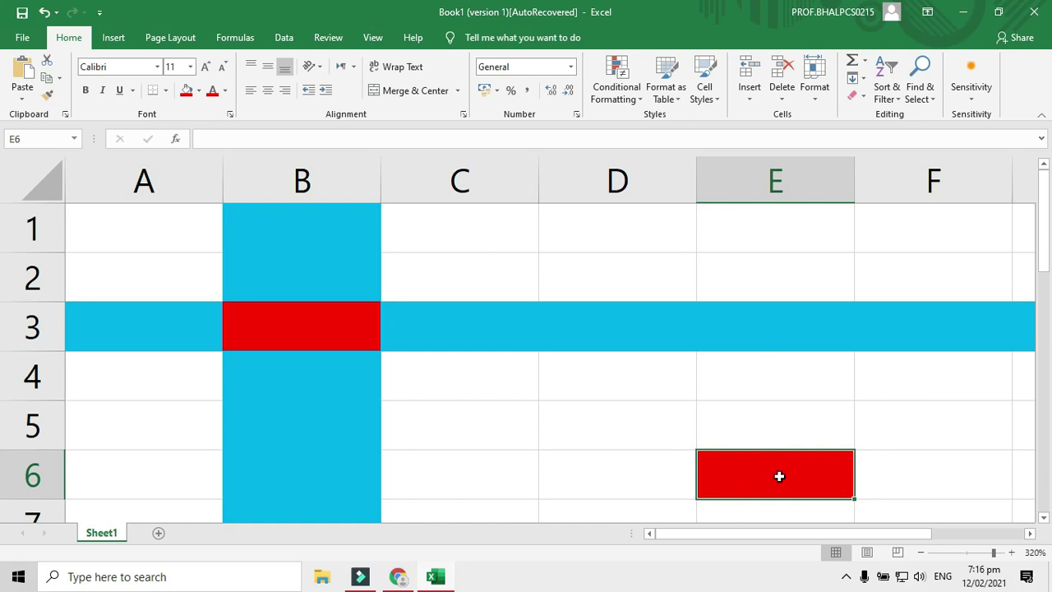
pyautogui.click(602, 291)
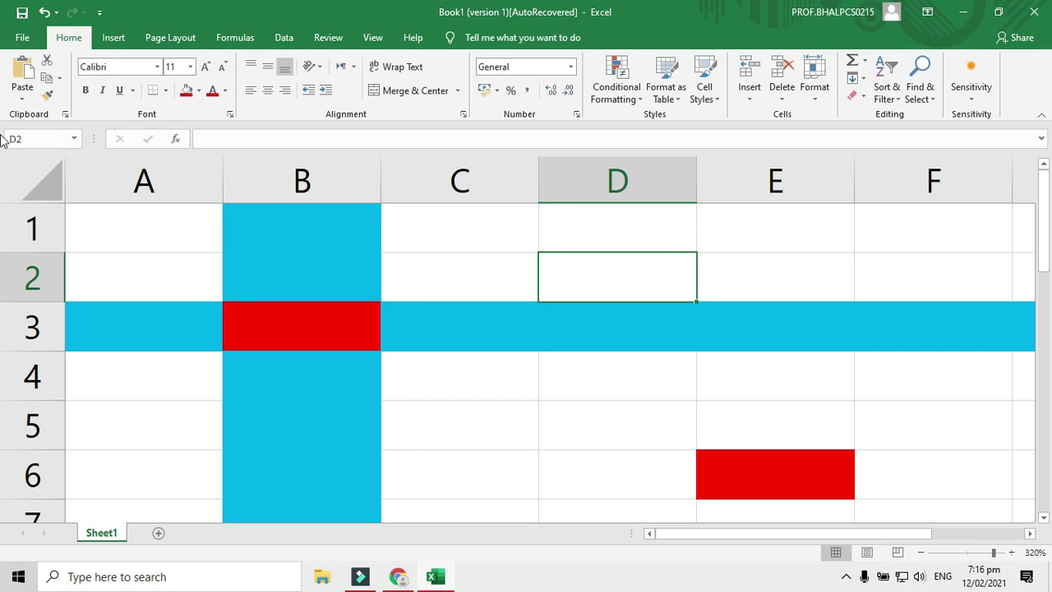
pyautogui.click(477, 423)
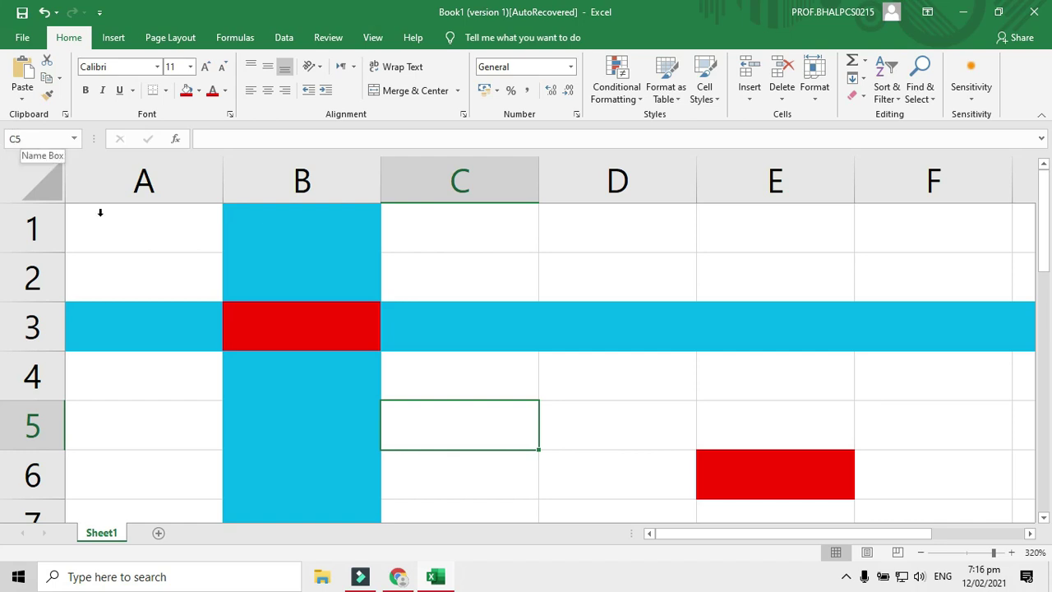
pyautogui.click(392, 362)
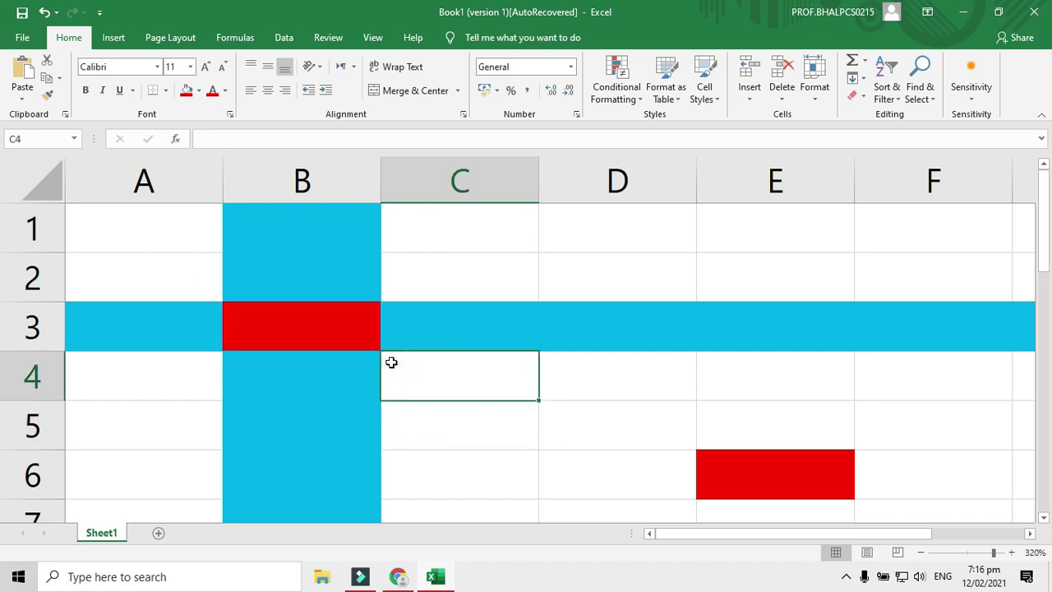